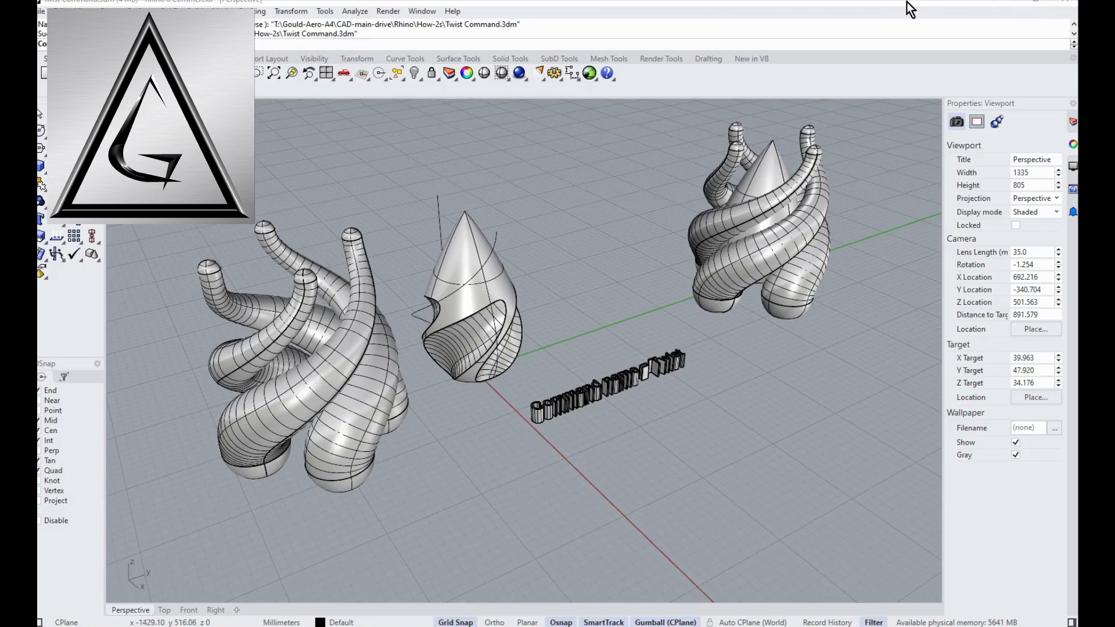
- Examine the finished twisted models in Rendered display mode and return the perspective view to Shaded
click(1036, 3)
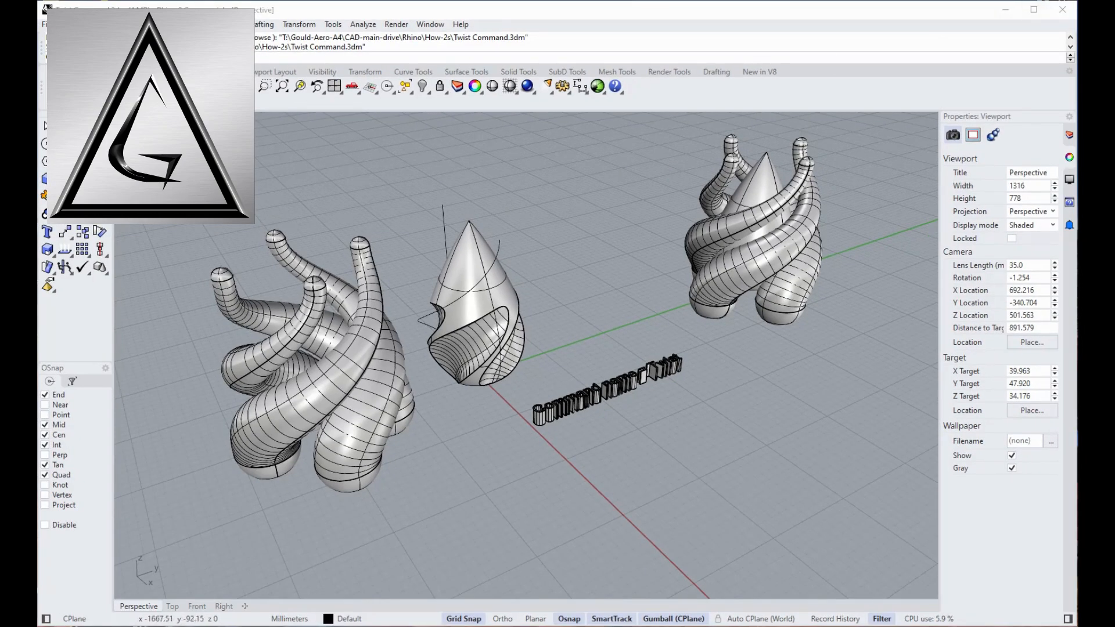
right_click(139, 606)
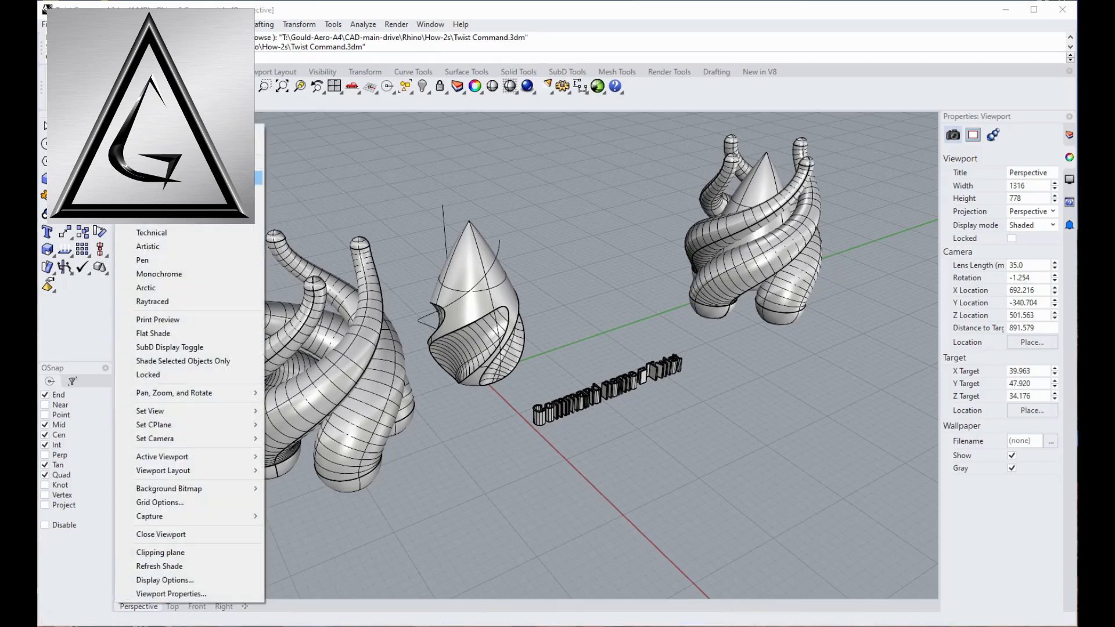
click(261, 191)
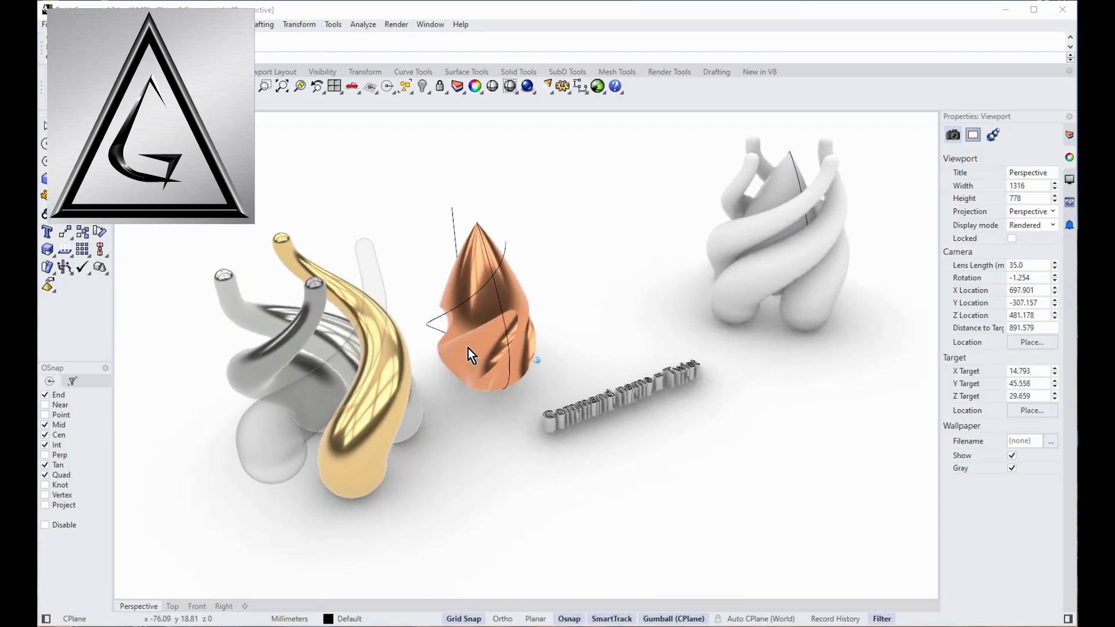
scroll(468, 348, up, 3)
mouse_move(469, 347)
right_down()
mouse_move(472, 397)
mouse_move(500, 379)
mouse_move(475, 360)
right_up()
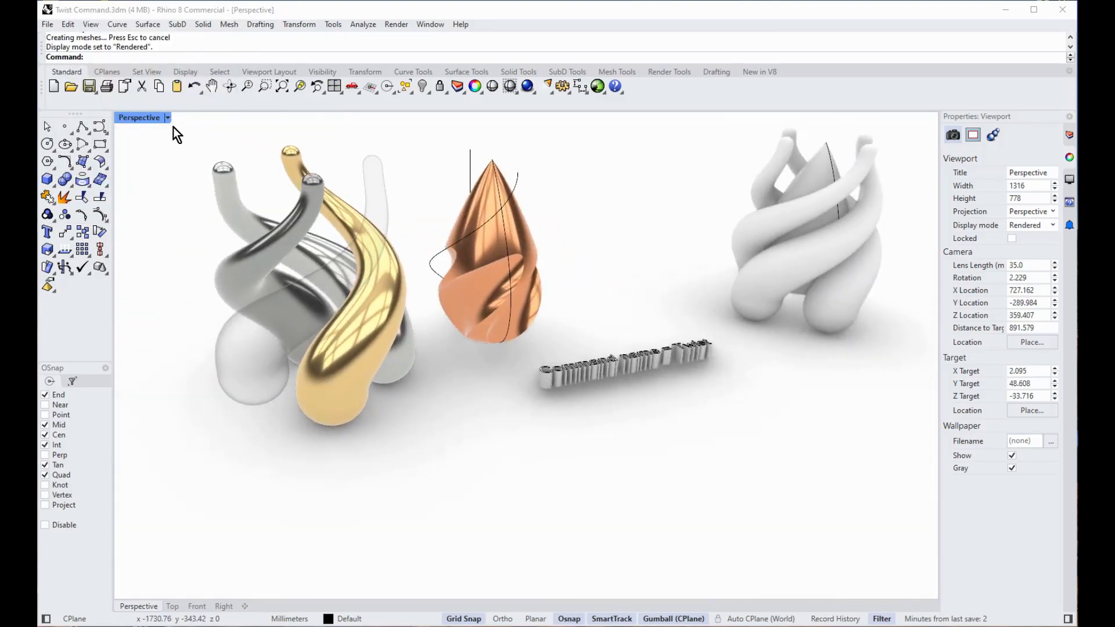
click(167, 118)
click(181, 178)
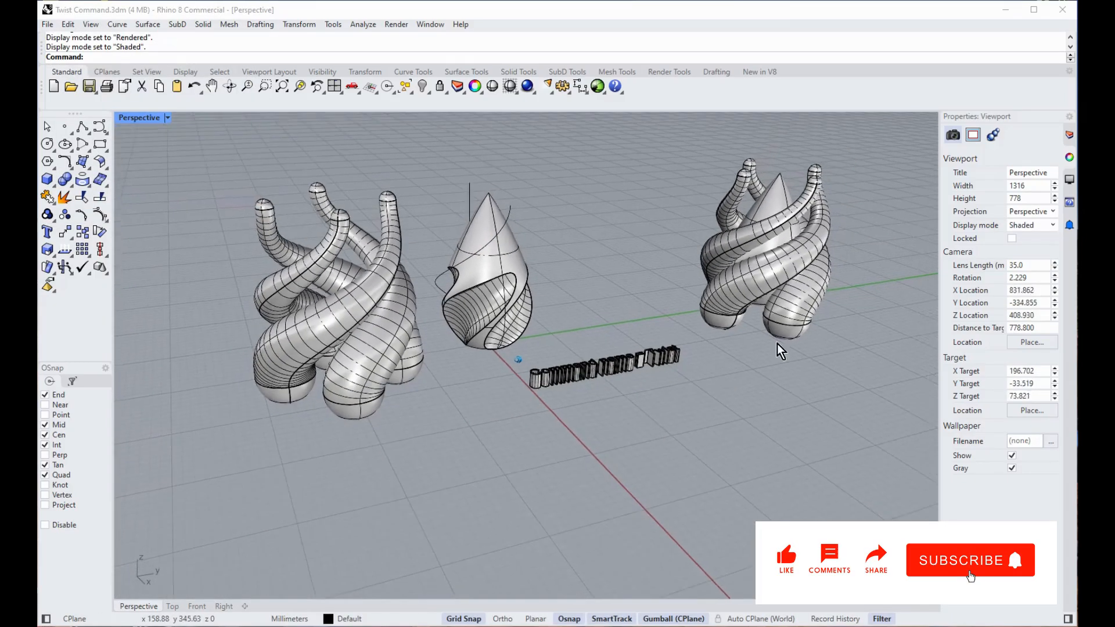
- Switch to the browser, replay the reference reel on volumetric modelling, and return to the Rhino window
drag(1112, 134, 552, 96)
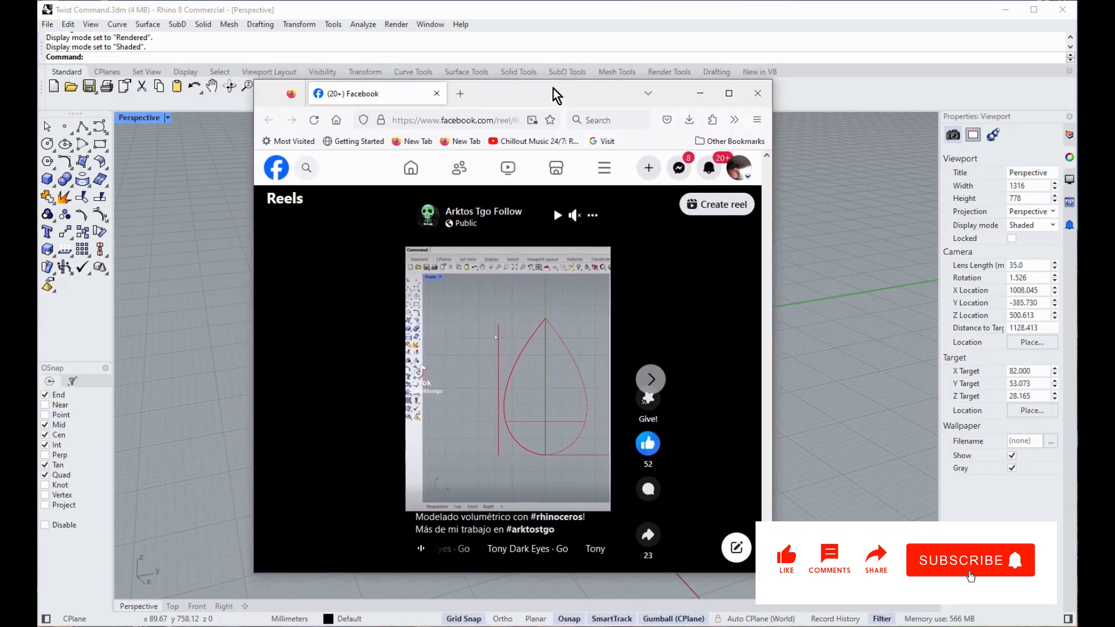
double_click(553, 89)
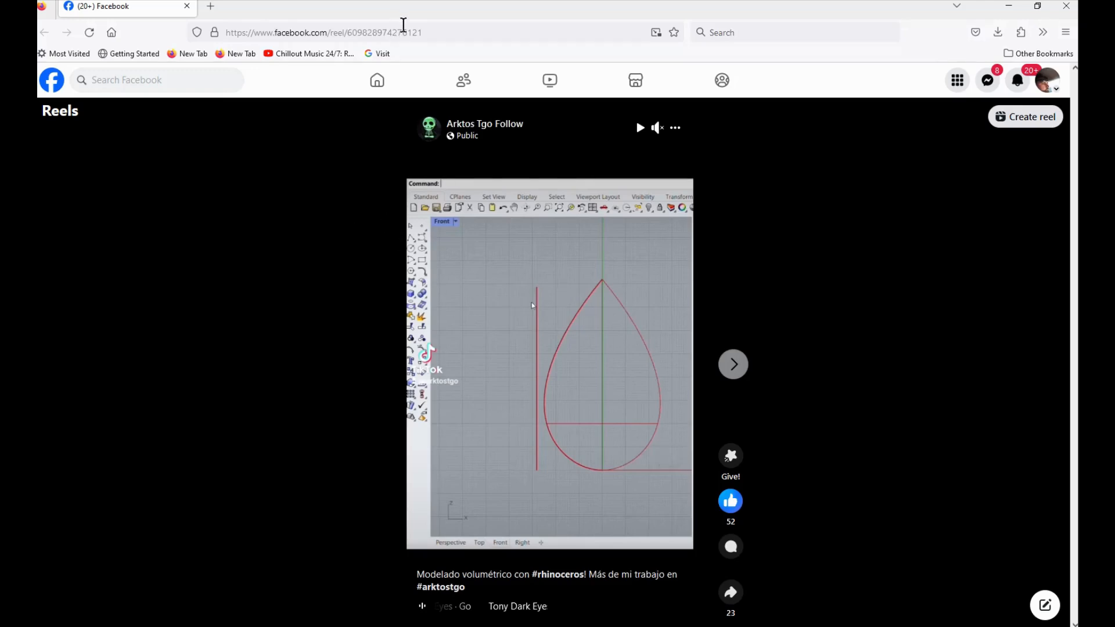
click(446, 31)
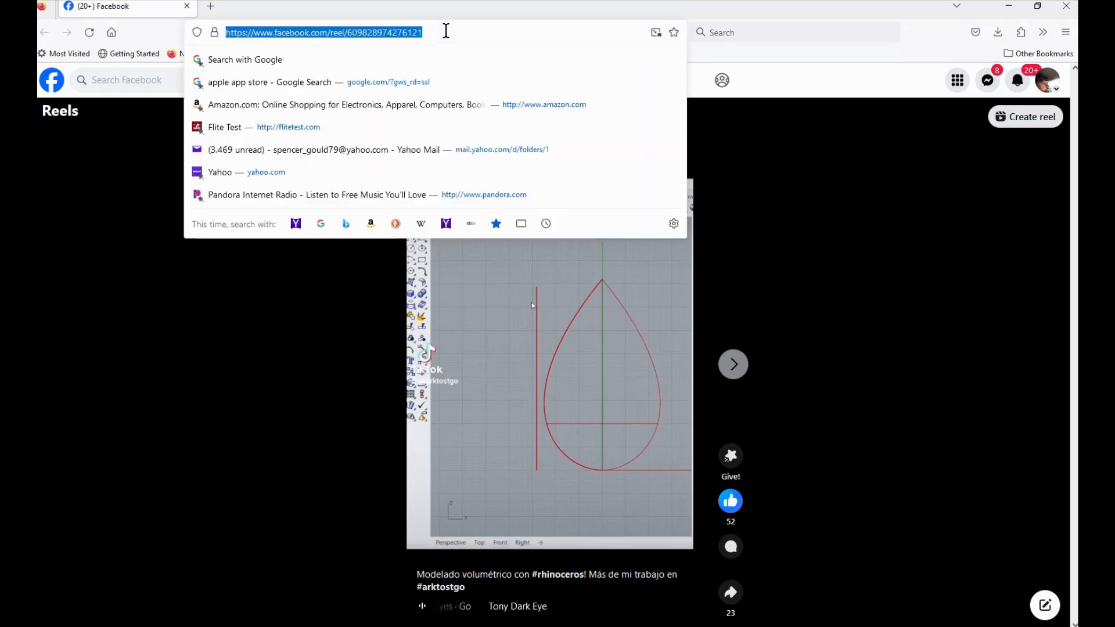
key(Return)
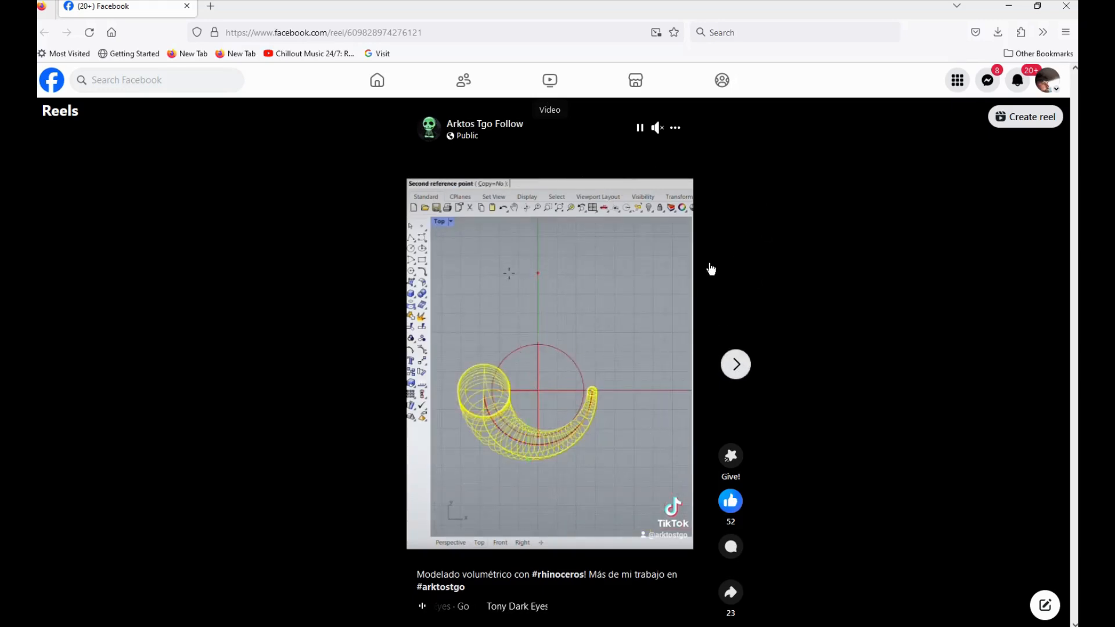
click(595, 316)
drag(631, 14, 1114, 23)
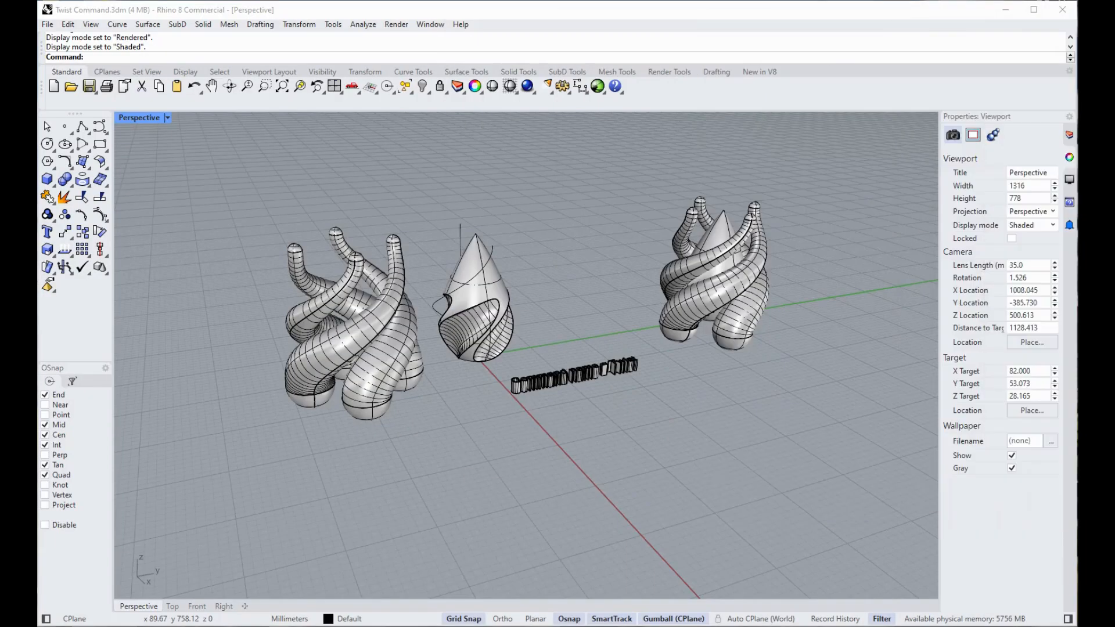
- Select all the finished example objects and move them along the Y axis away from the origin, and deselect them
right_drag(842, 389, 747, 469)
drag(747, 468, 315, 230)
right_drag(546, 434, 497, 329)
drag(497, 330, 906, 311)
click(462, 423)
right_drag(464, 421, 447, 470)
- Draw a vertical 90 mm polyline upward from the origin in the Right view
click(173, 606)
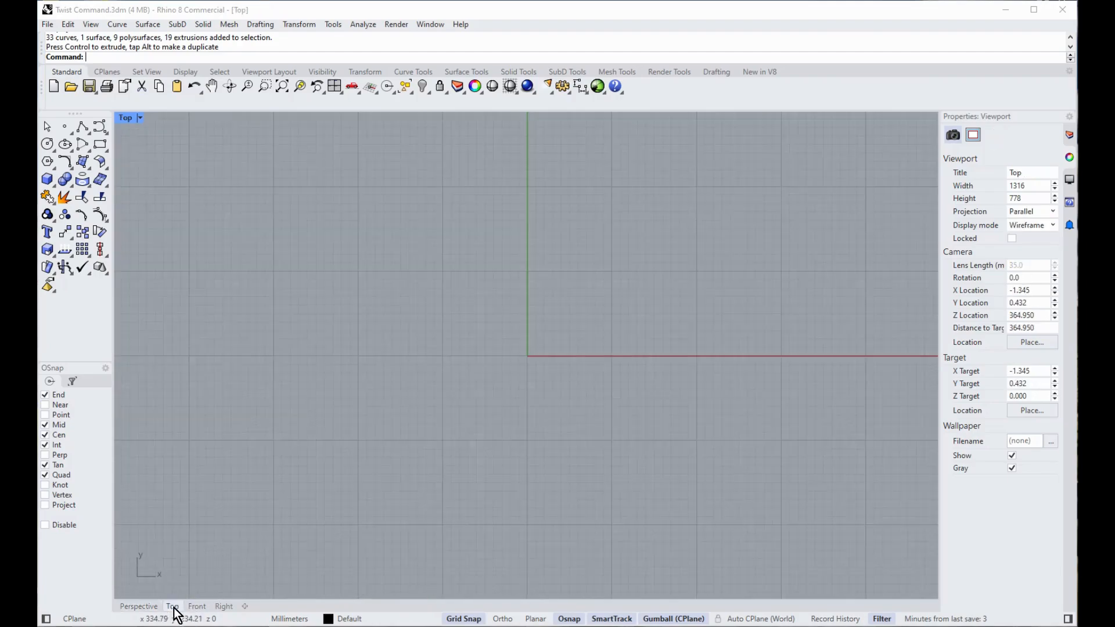
scroll(287, 521, down, 7)
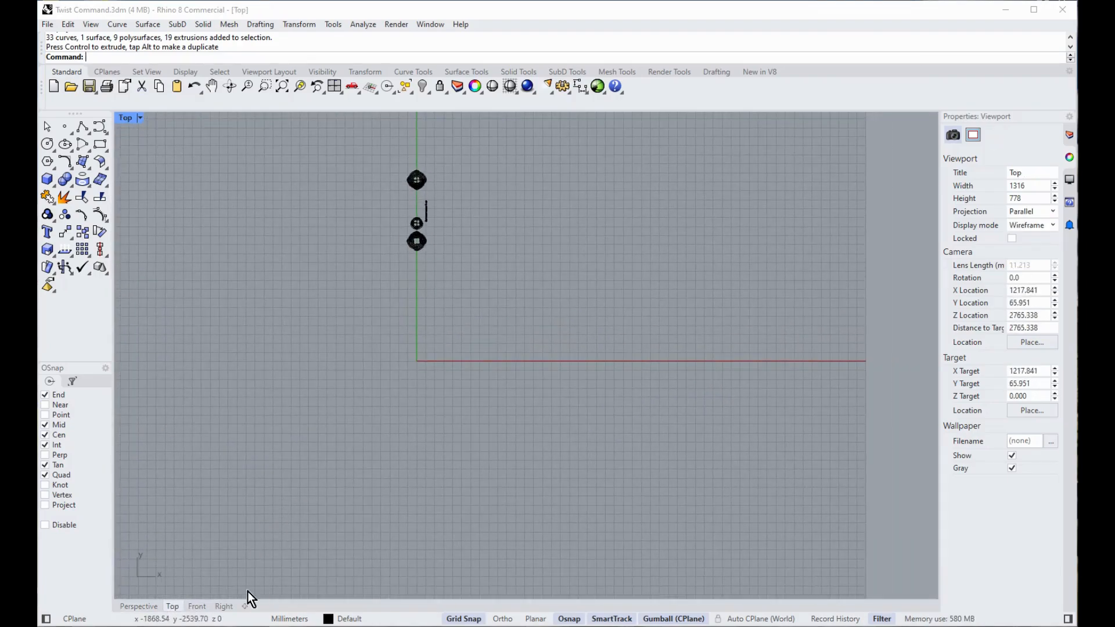
click(192, 607)
click(222, 607)
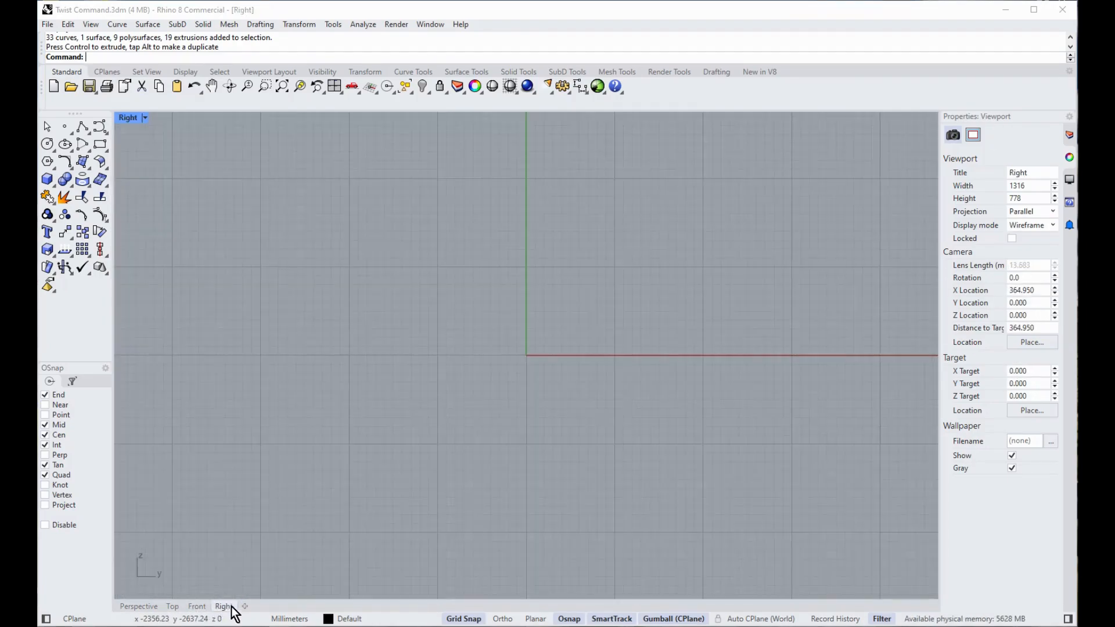
scroll(581, 423, down, 7)
scroll(459, 422, up, 16)
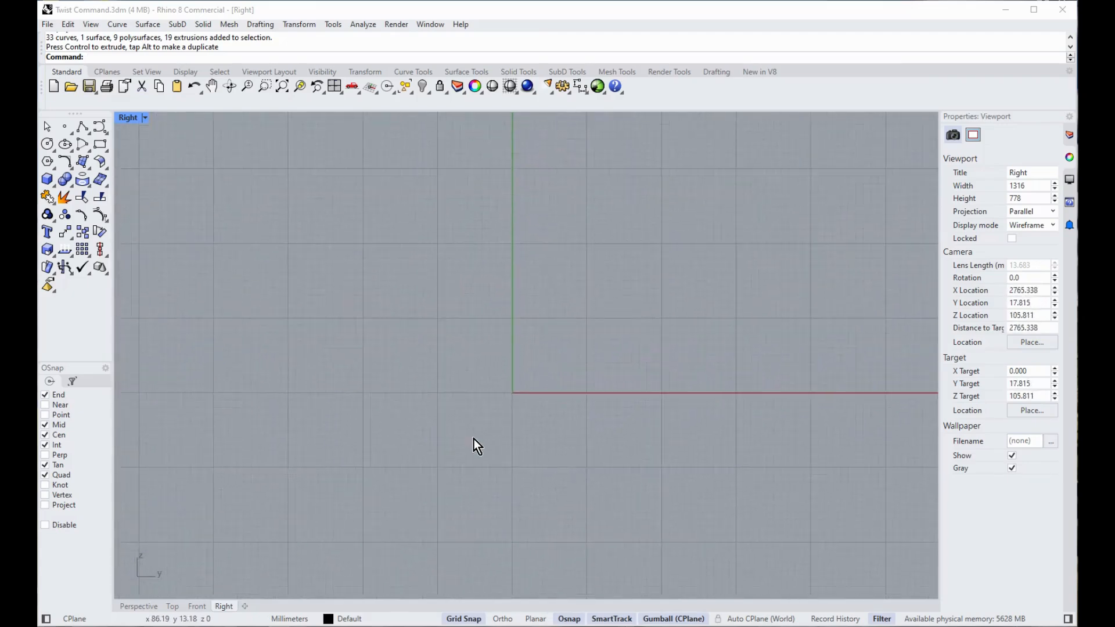
scroll(451, 276, down, 6)
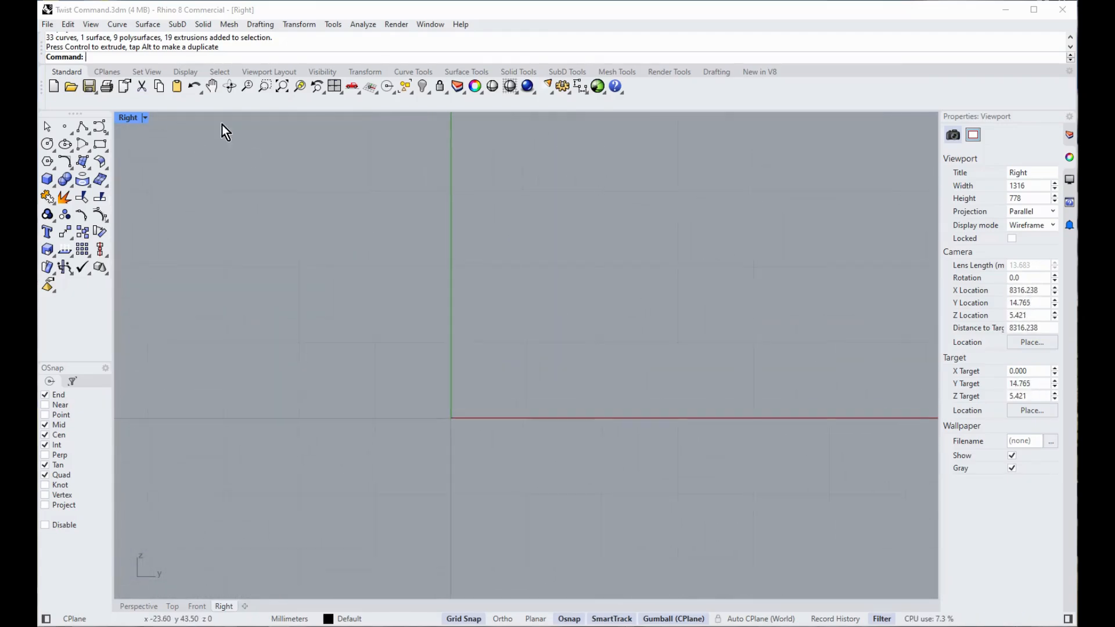
scroll(349, 378, down, 1)
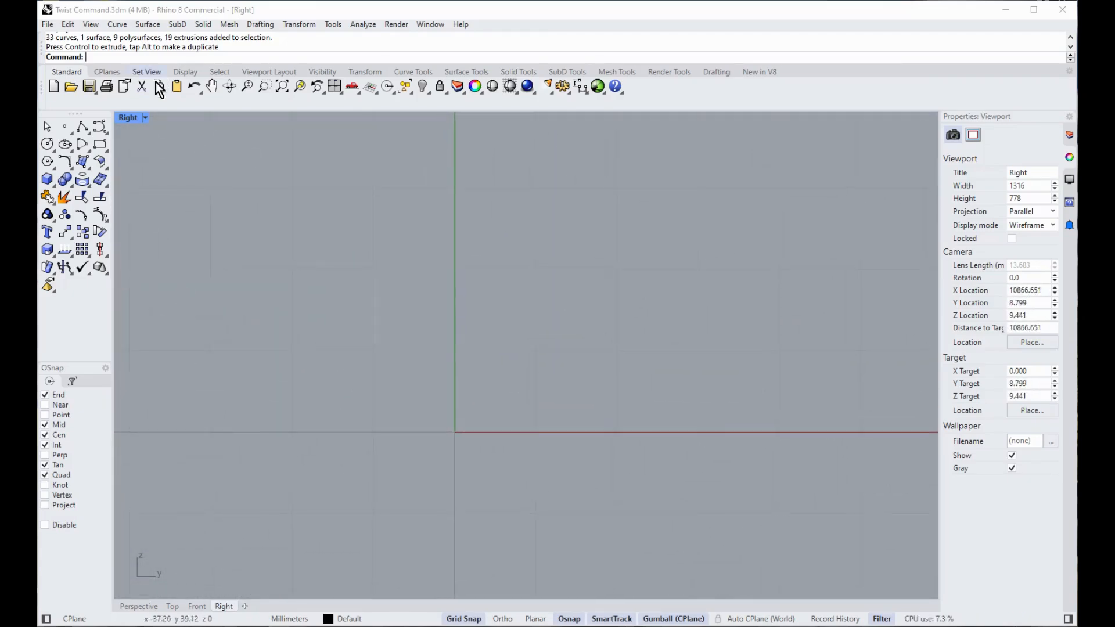
click(83, 128)
click(443, 431)
scroll(488, 204, down, 9)
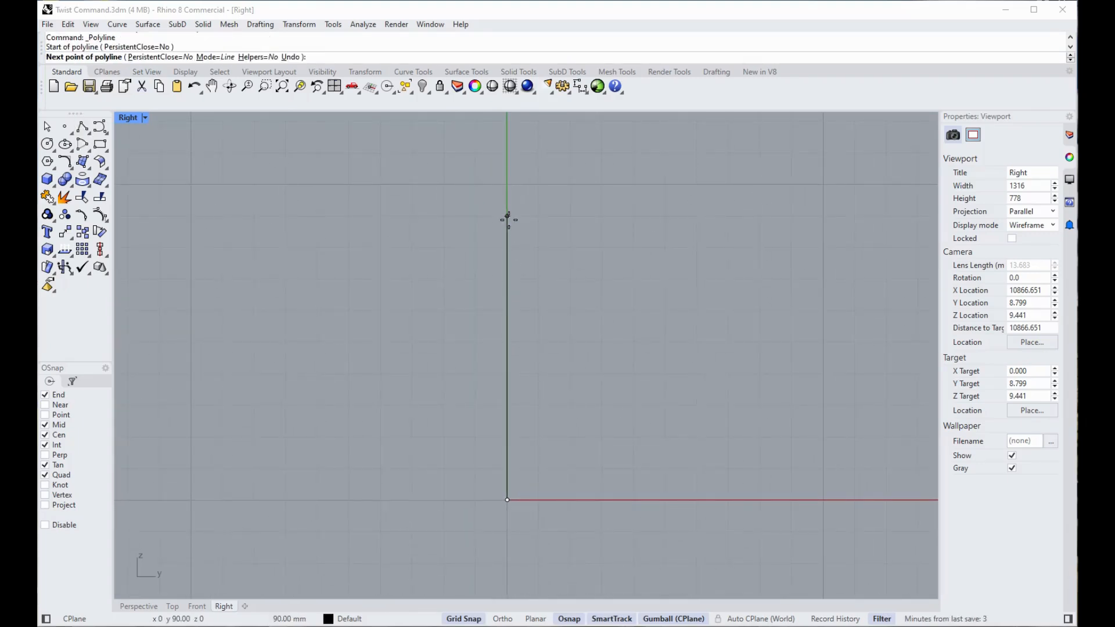
click(515, 226)
scroll(517, 485, up, 2)
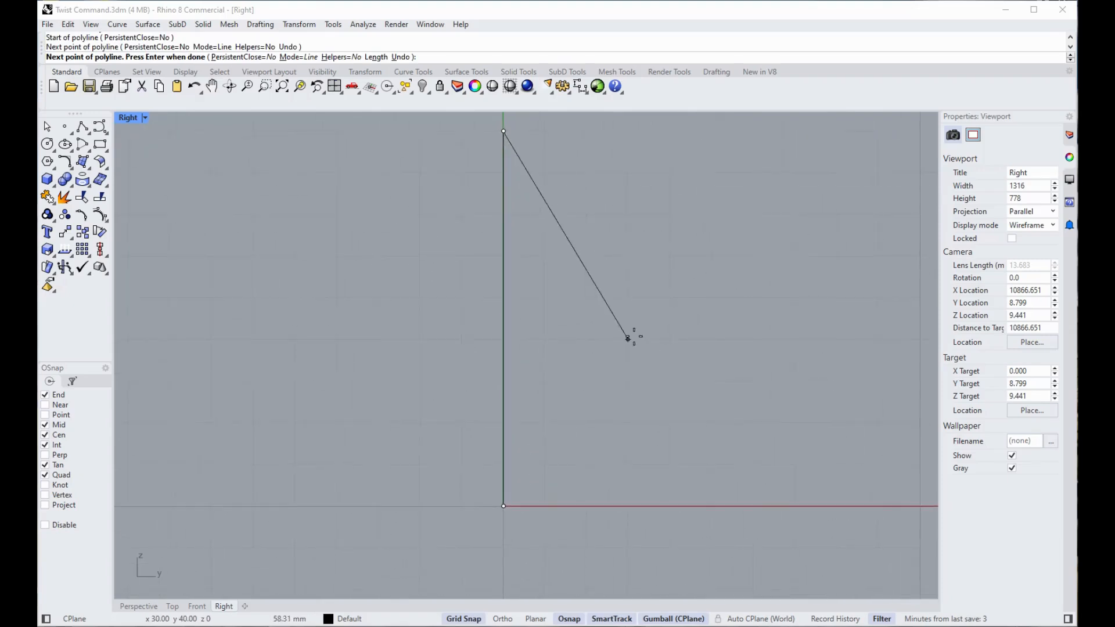
right_click(628, 338)
scroll(502, 442, up, 1)
right_drag(502, 429, 521, 438)
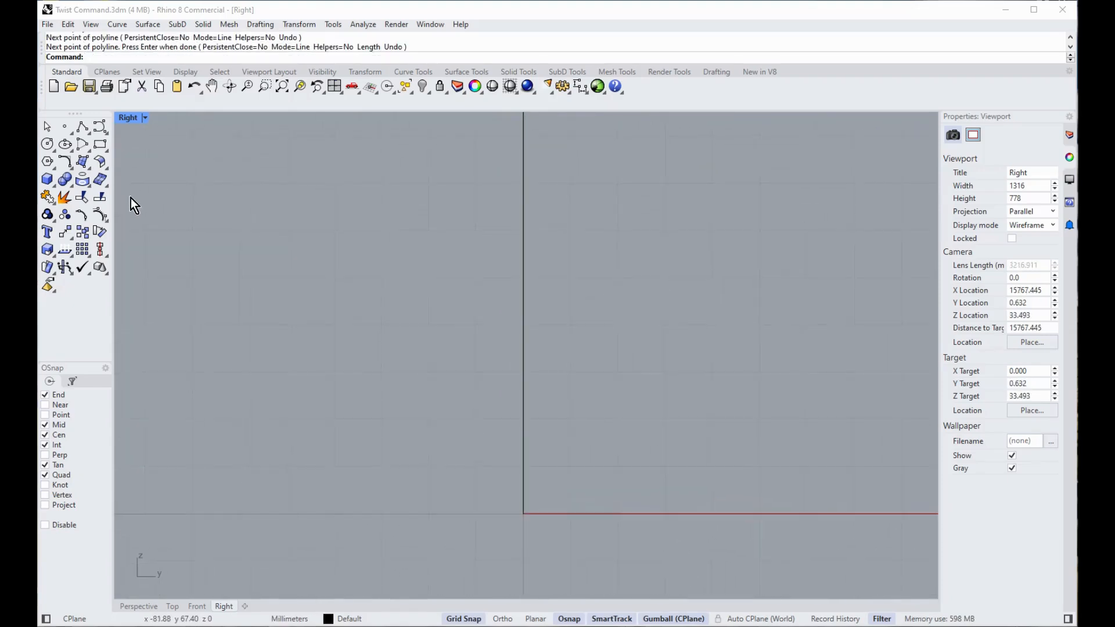
- Draw an interpolated teardrop half-profile from the origin, bulging about 43 mm toward negative Y and ending on the vertical axis about 120 mm high
click(106, 134)
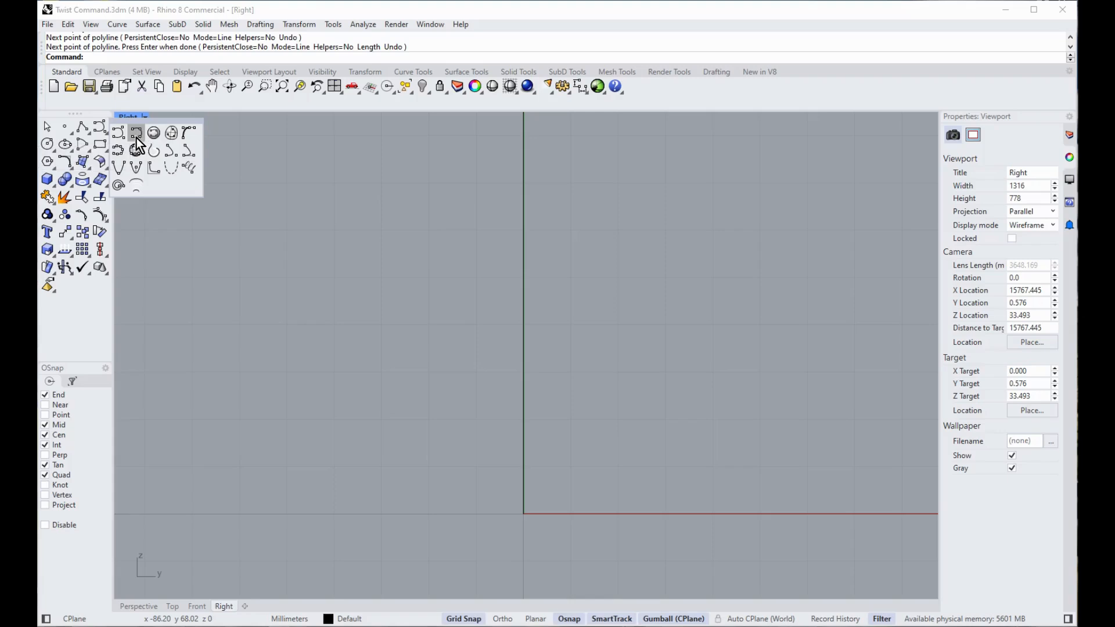
click(136, 138)
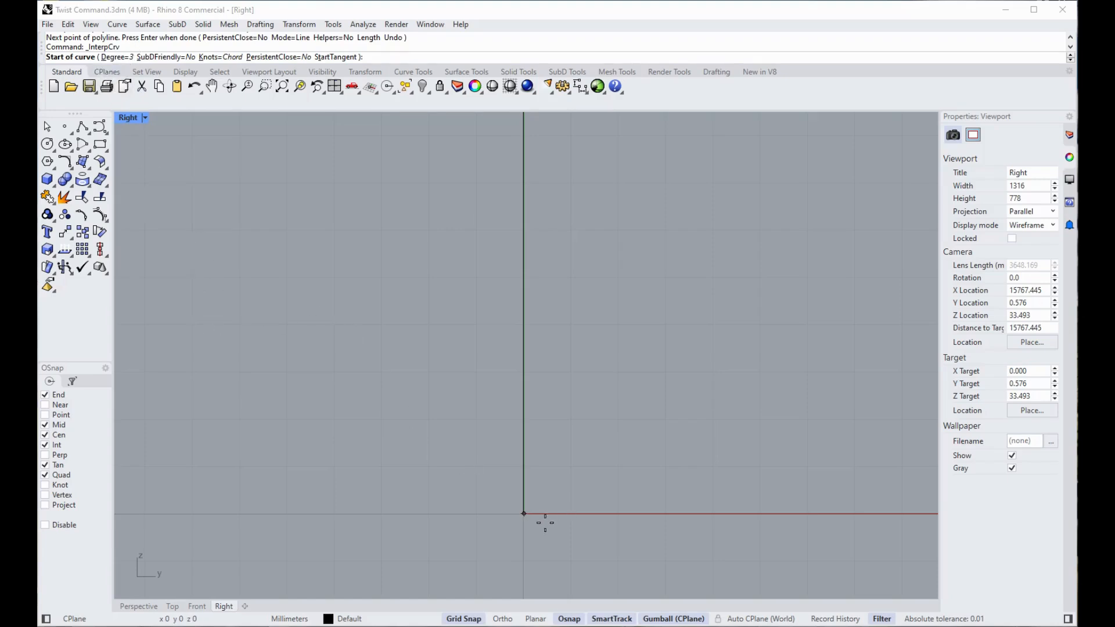
click(523, 514)
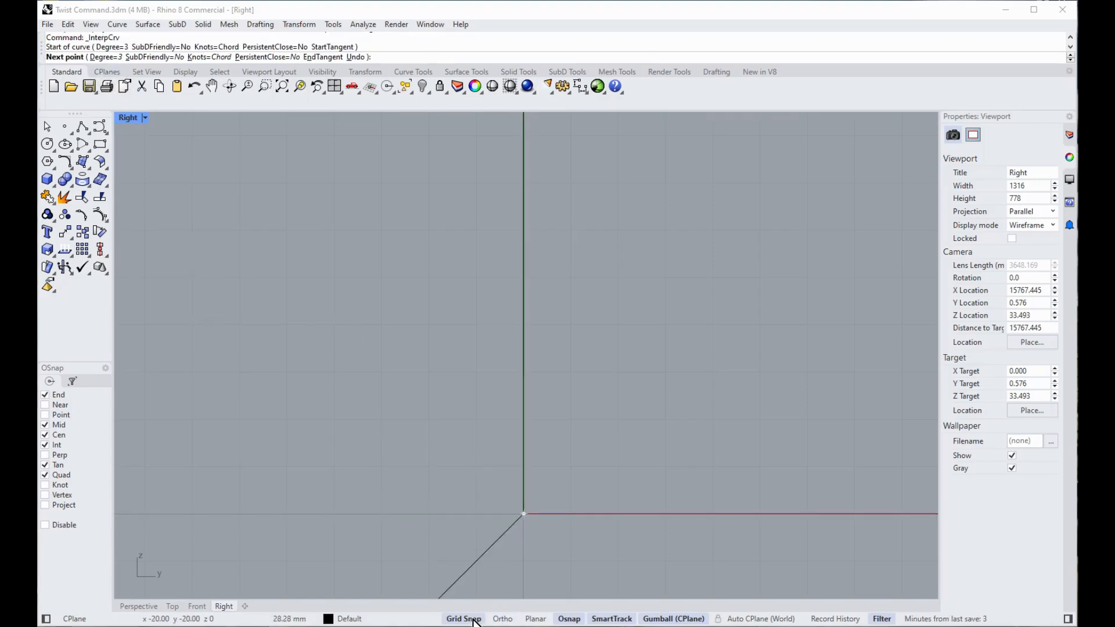
click(414, 500)
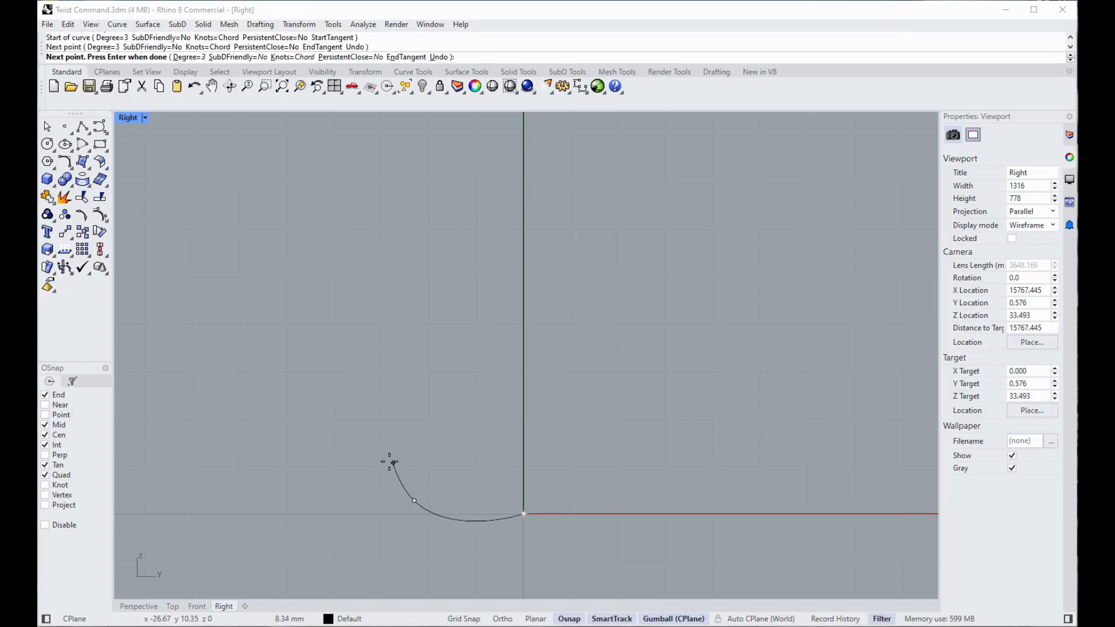
click(359, 471)
click(343, 263)
scroll(355, 318, down, 3)
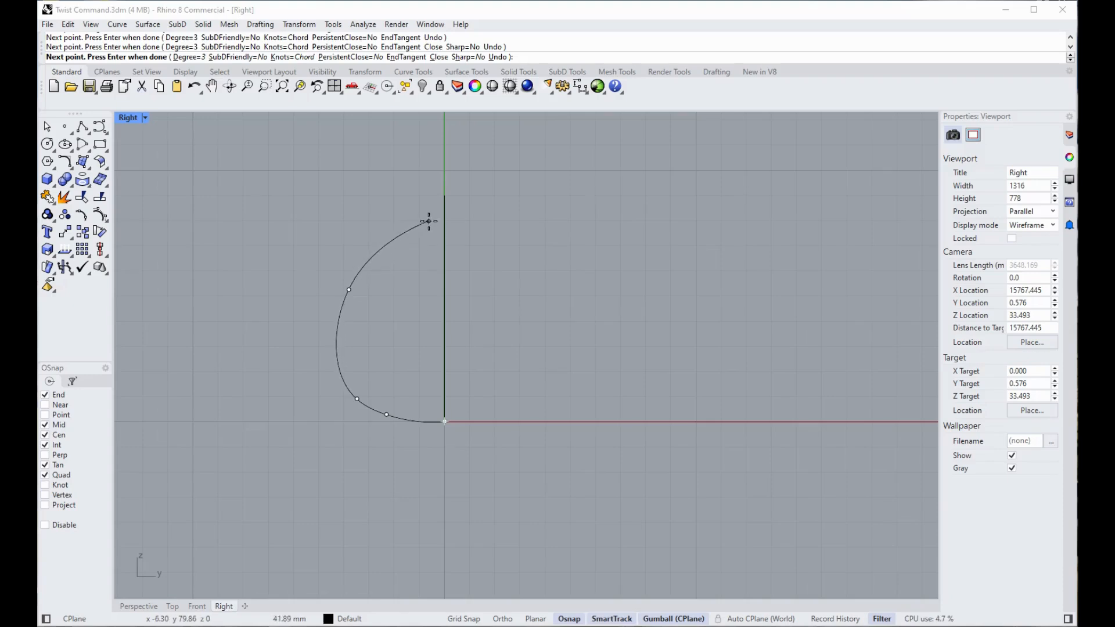
click(407, 211)
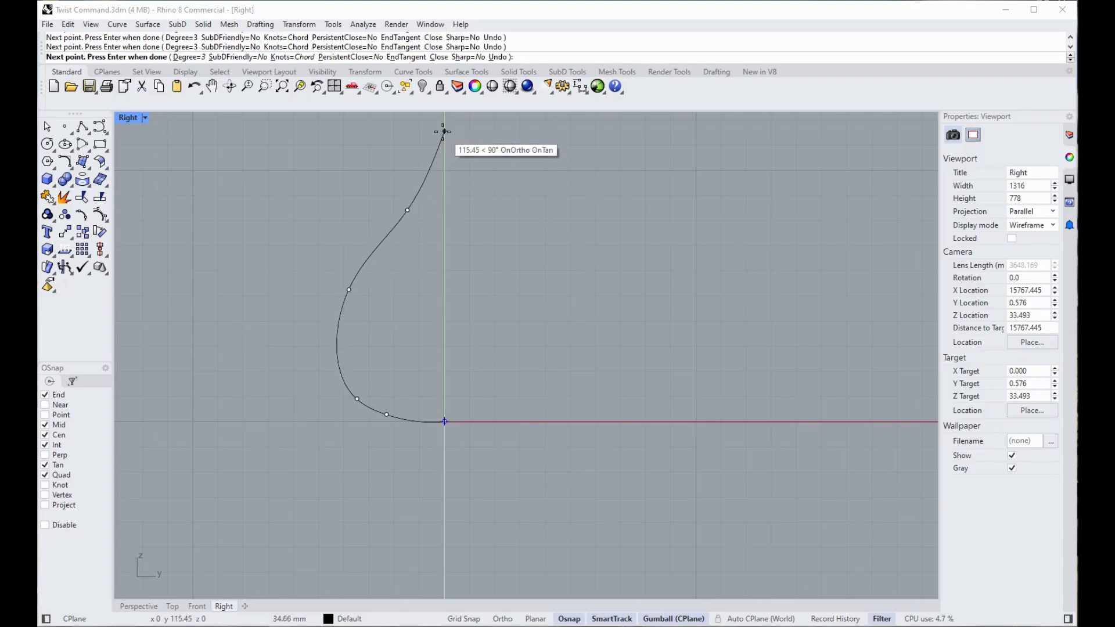
click(464, 617)
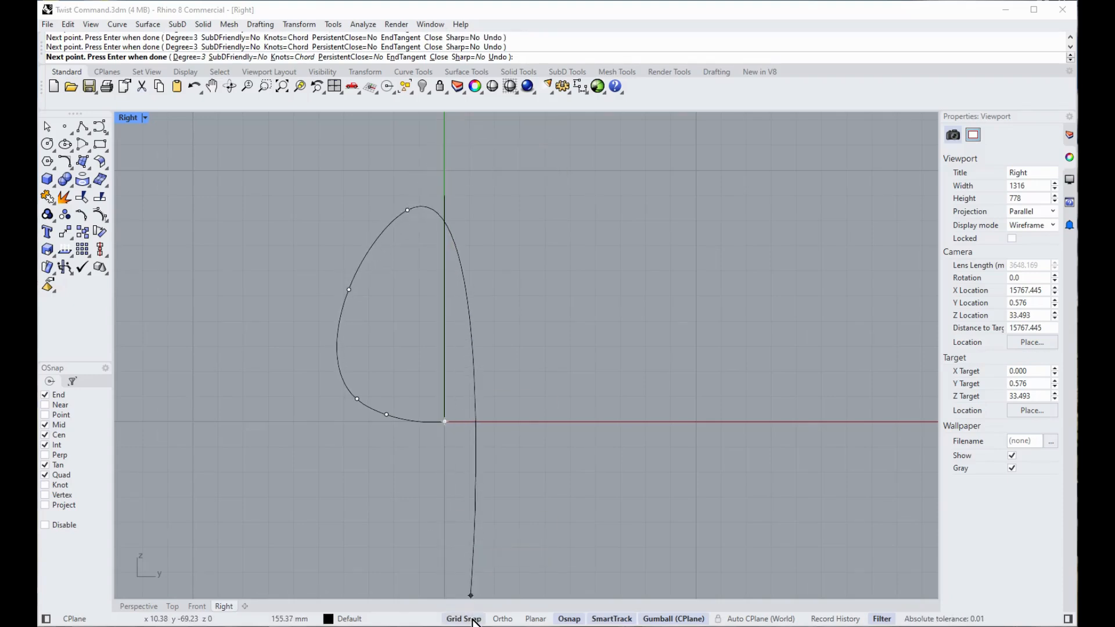
click(444, 121)
key(Return)
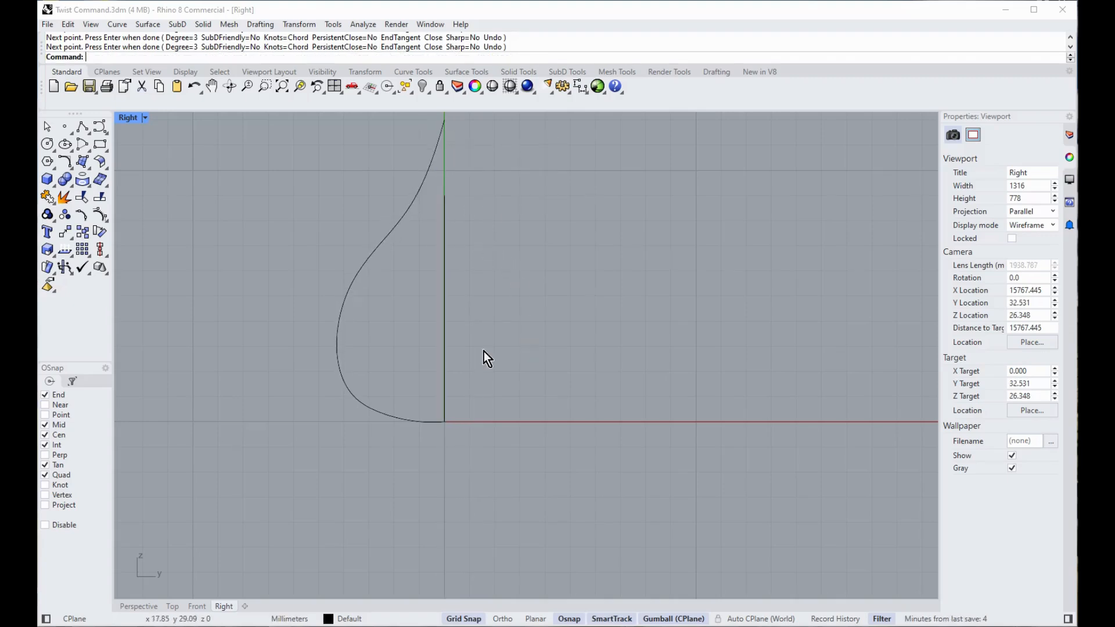
- Adjust the control points near the base of the profile curve, raising the one beside the bulge slightly, with Grid Snap off
click(391, 243)
scroll(395, 424, up, 5)
scroll(395, 424, up, 2)
click(388, 427)
mouse_move(386, 426)
mouse_down()
mouse_move(411, 384)
mouse_move(404, 431)
mouse_move(388, 418)
mouse_up()
click(456, 617)
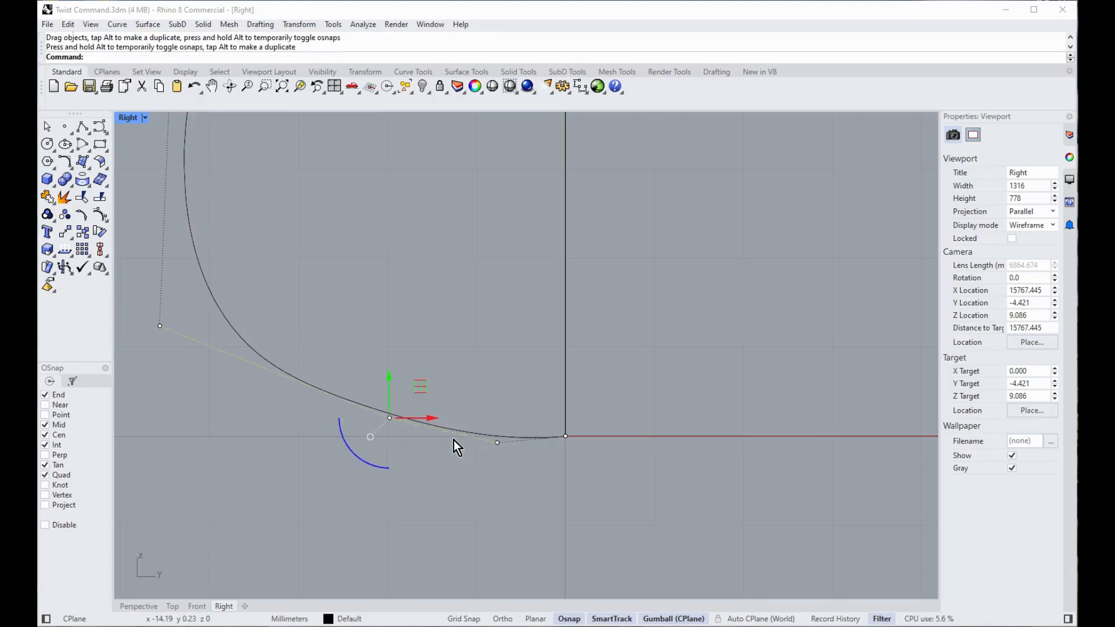
click(497, 443)
- Reshape the bulge and upper neck of the profile curve by moving their control points
scroll(407, 511, down, 8)
drag(325, 312, 337, 283)
drag(425, 235, 413, 222)
scroll(392, 240, down, 5)
scroll(401, 191, up, 5)
scroll(399, 275, down, 6)
middle_click(528, 302)
right_click(535, 196)
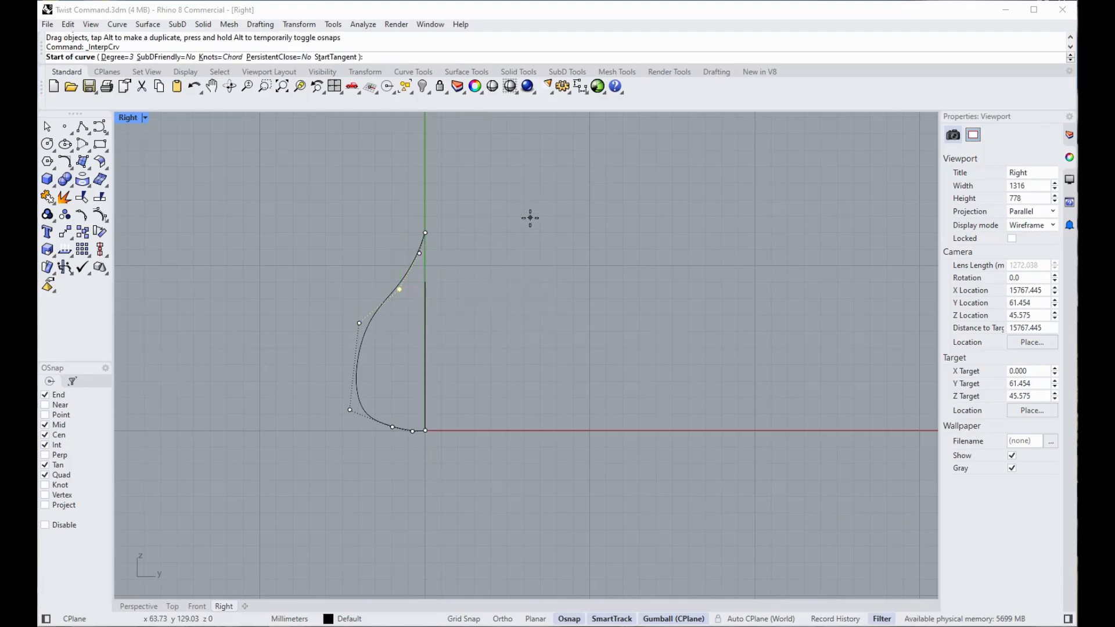
key(Escape)
- Extend the vertical line up to the profile curve's tip in the Perspective view, using the profile curve as boundary
click(139, 606)
right_drag(367, 463, 486, 385)
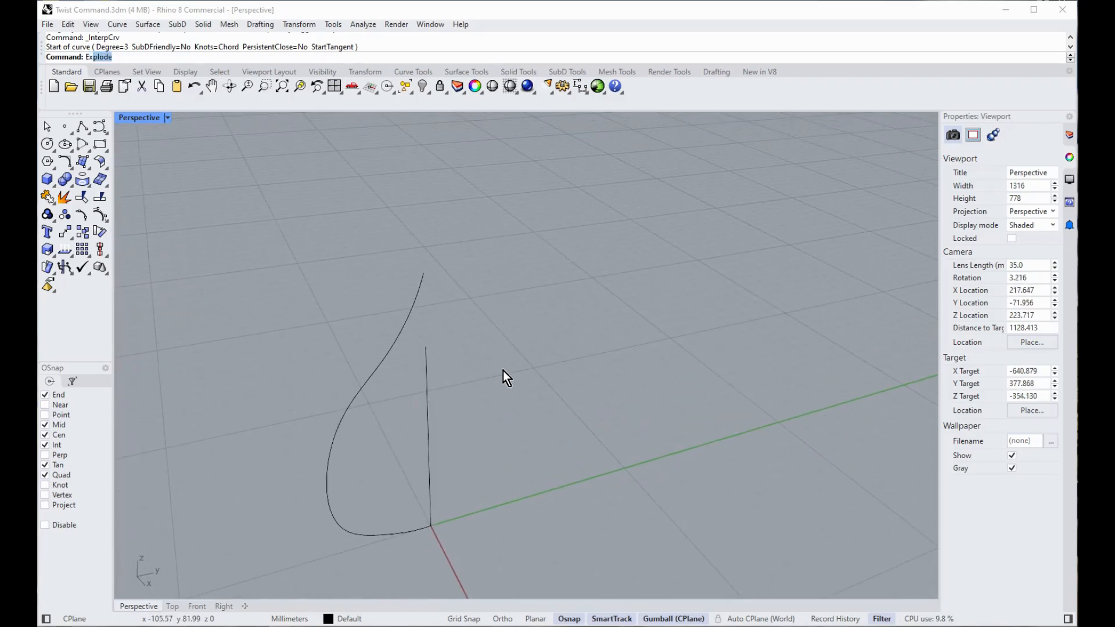
text(Ext)
key(Return)
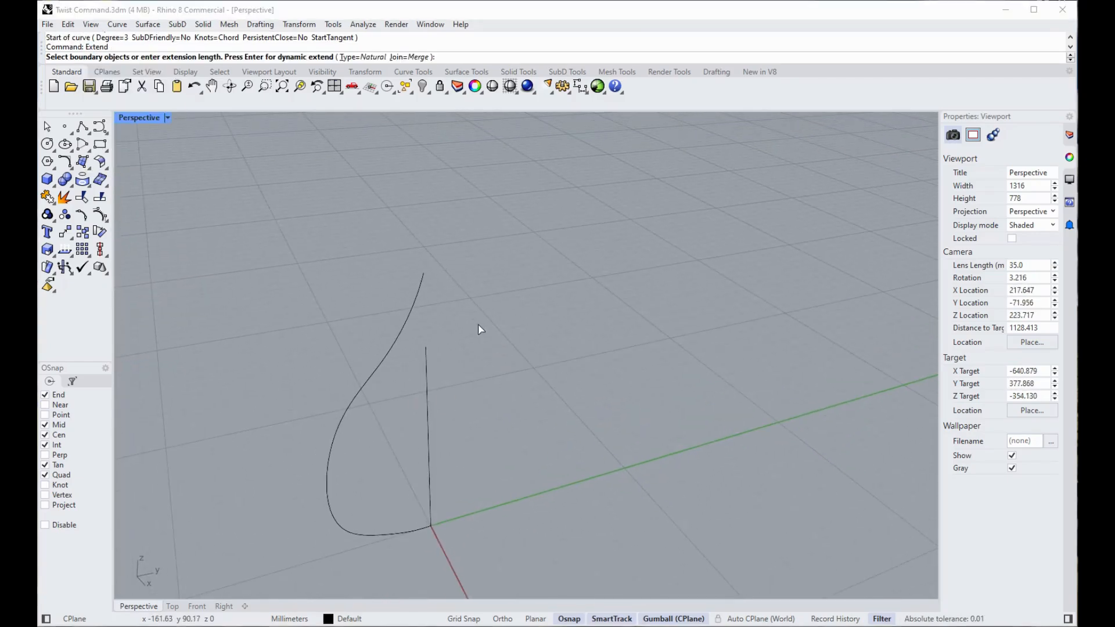
click(420, 288)
key(Return)
click(426, 355)
key(Return)
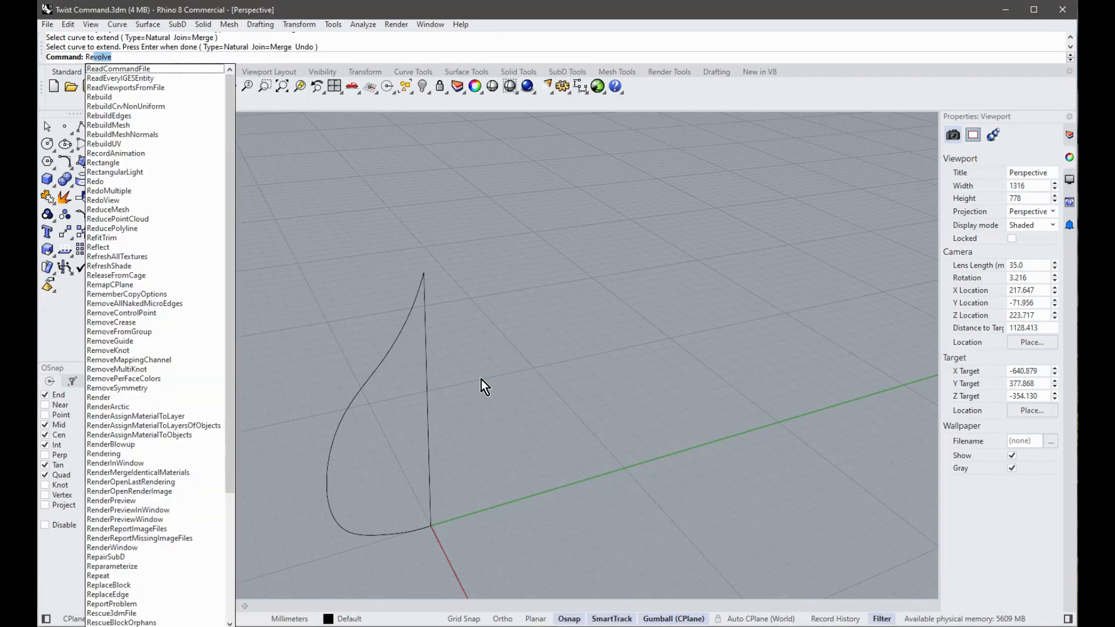
- Revolve the profile curve a full circle around the vertical line, from the origin to the tip
key(Return)
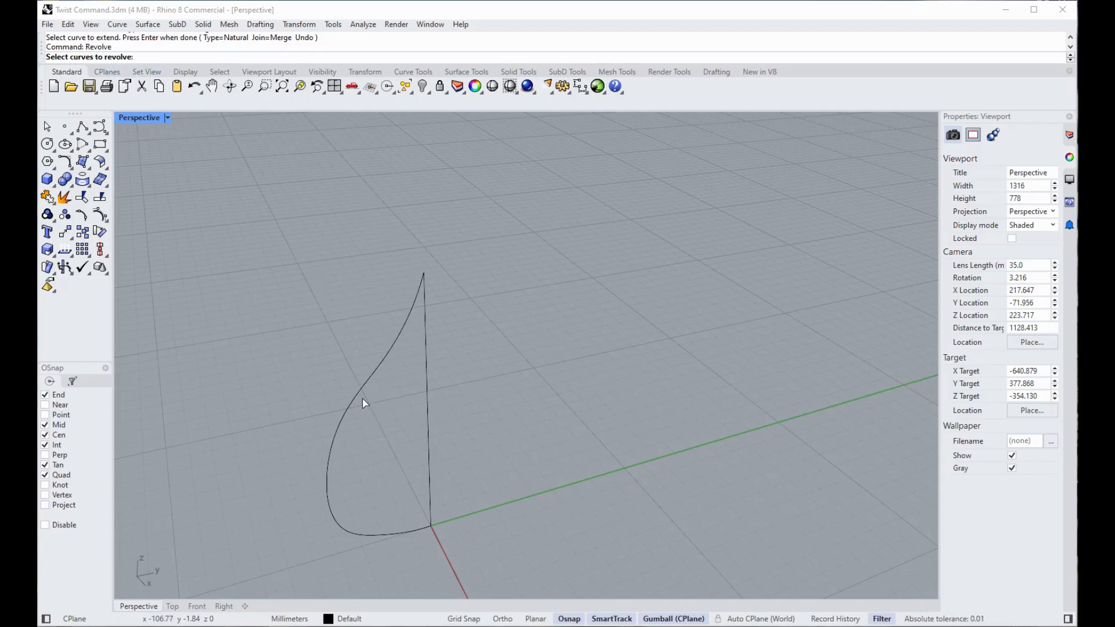
click(379, 369)
key(Return)
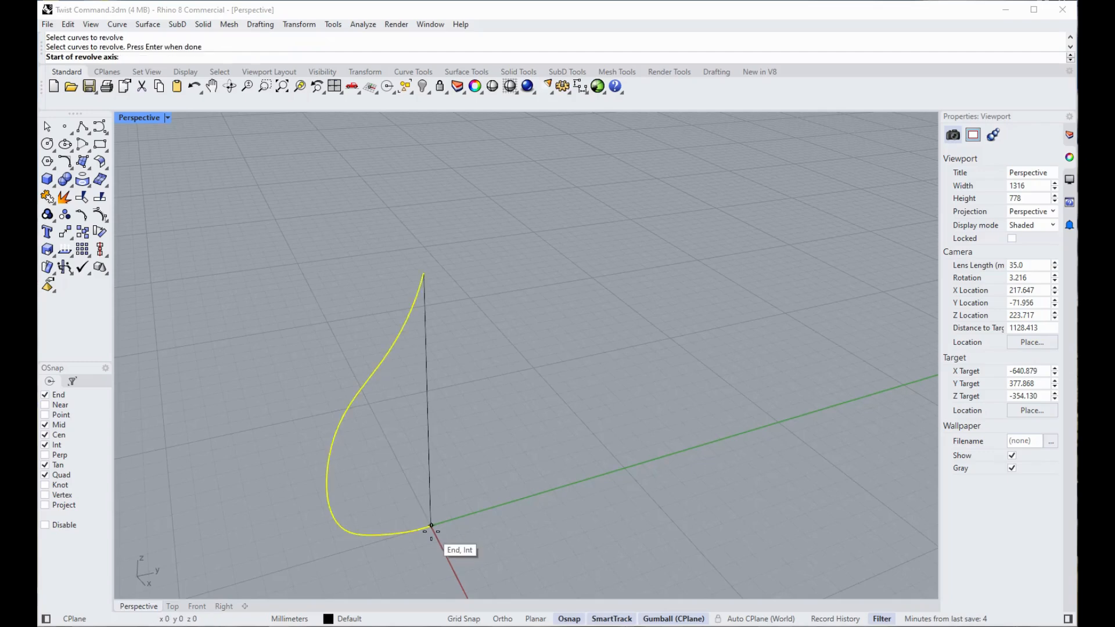
click(430, 526)
click(423, 271)
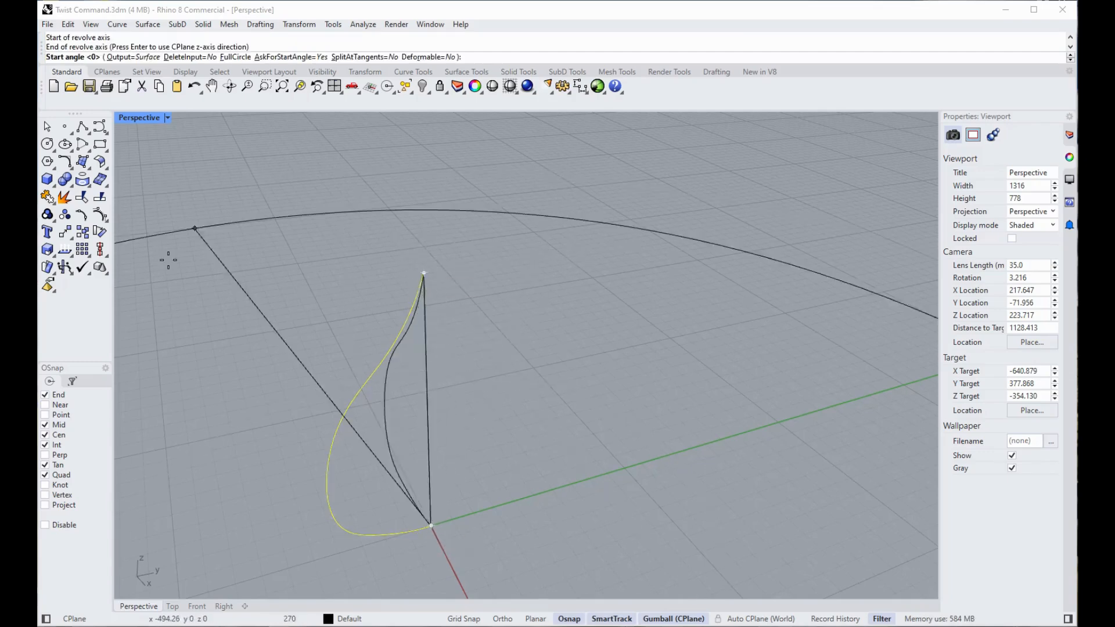
click(236, 57)
scroll(430, 190, down, 2)
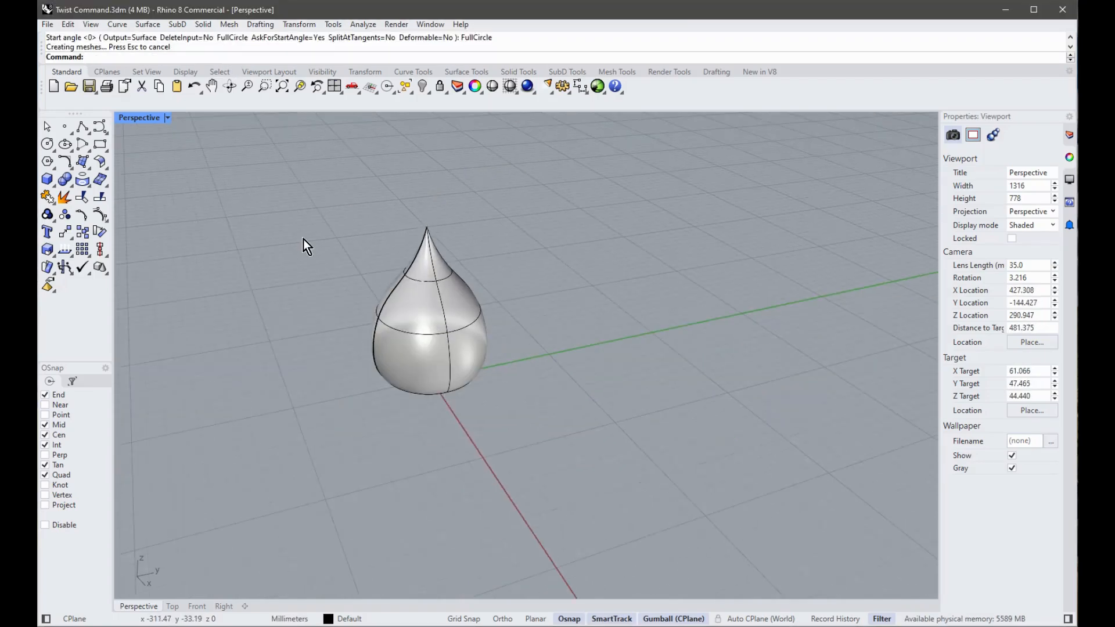
- Draw a vertical polyline about 120 mm high in the Right view, starting on the ground axis at Y -60
scroll(285, 354, up, 3)
click(223, 607)
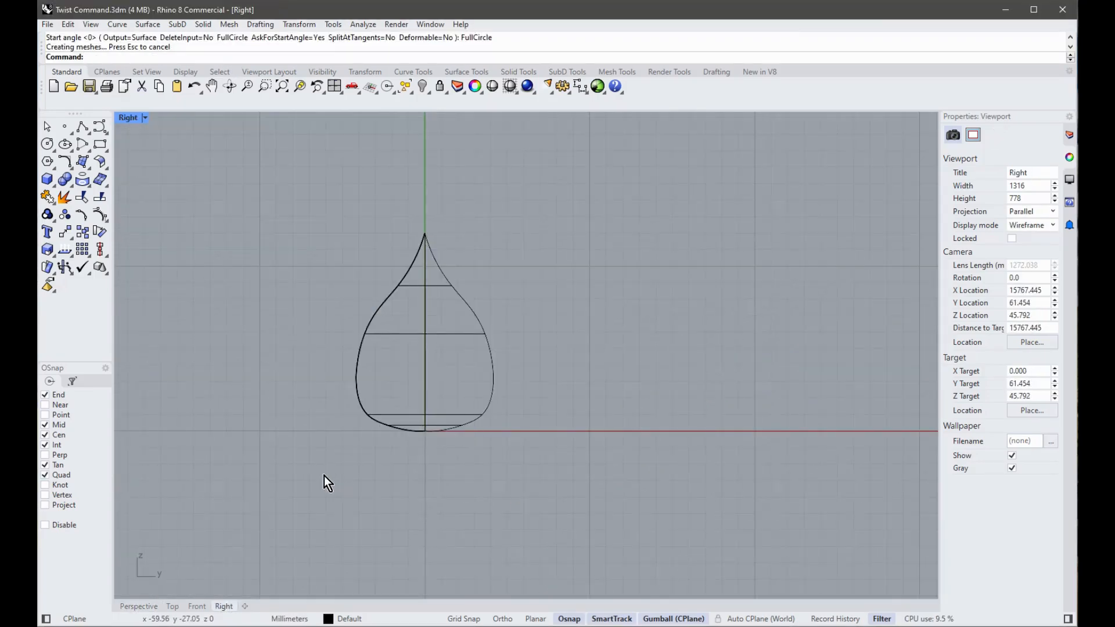
scroll(337, 436, up, 3)
click(84, 127)
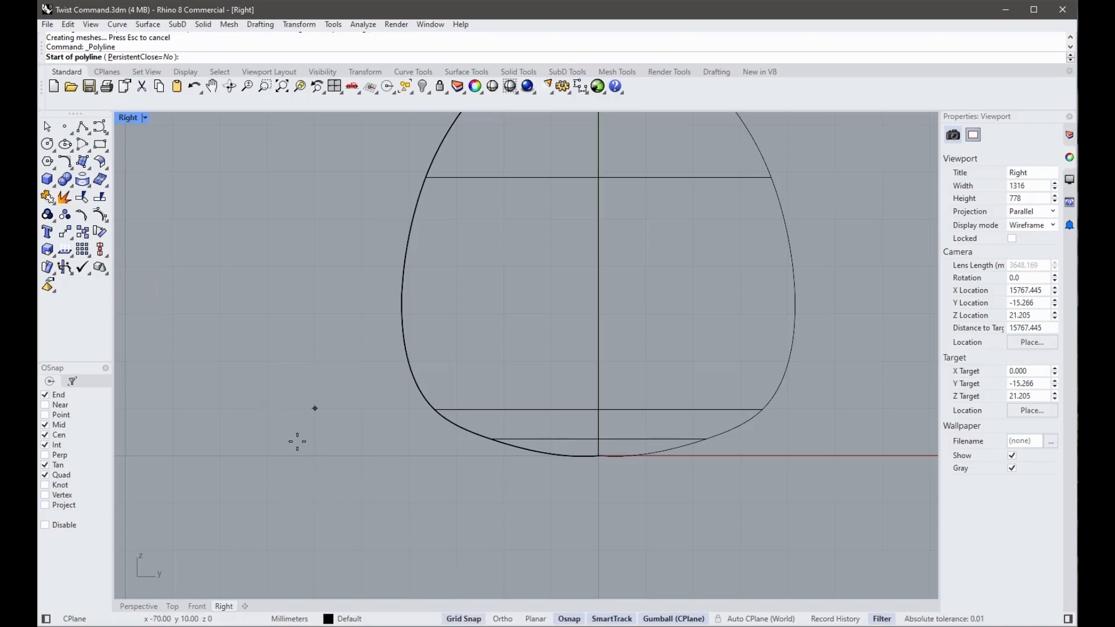
click(312, 464)
scroll(312, 465, down, 4)
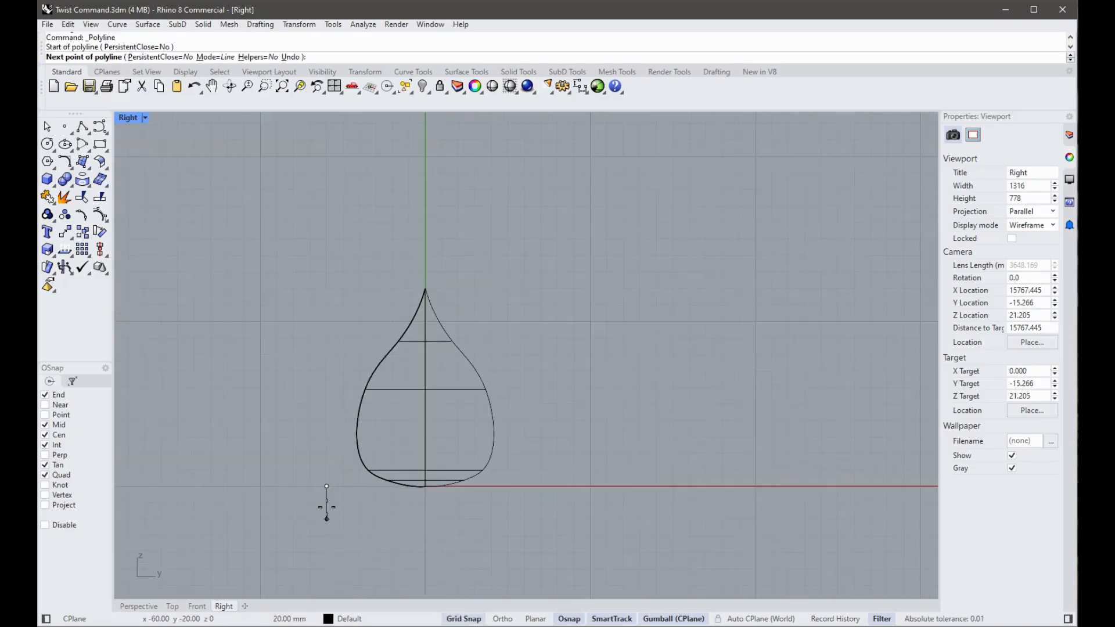
click(328, 288)
key(Return)
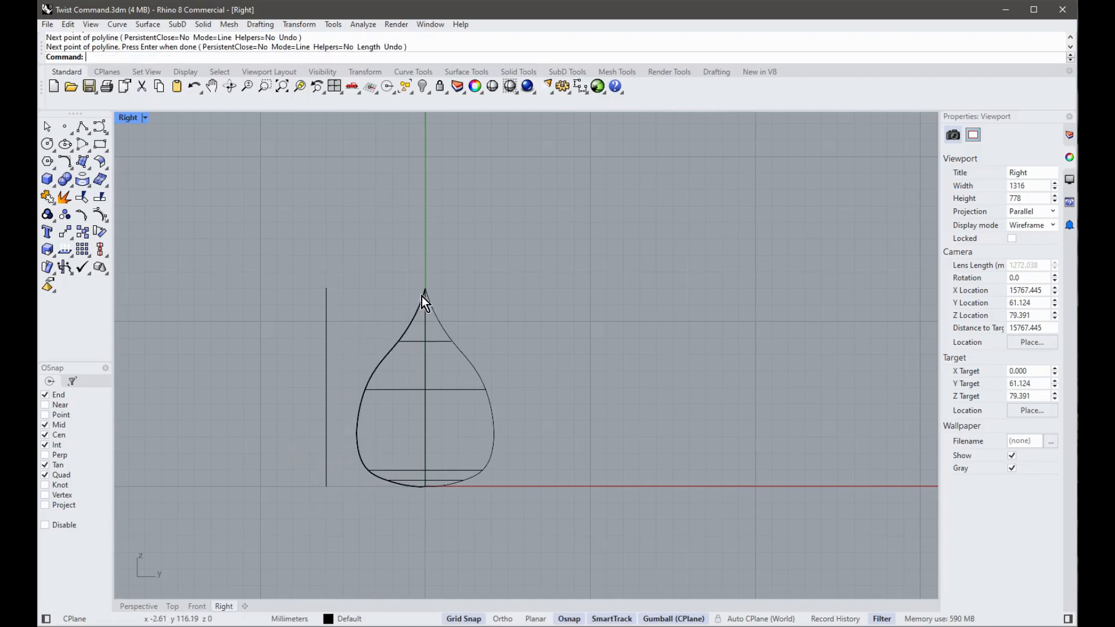
click(139, 606)
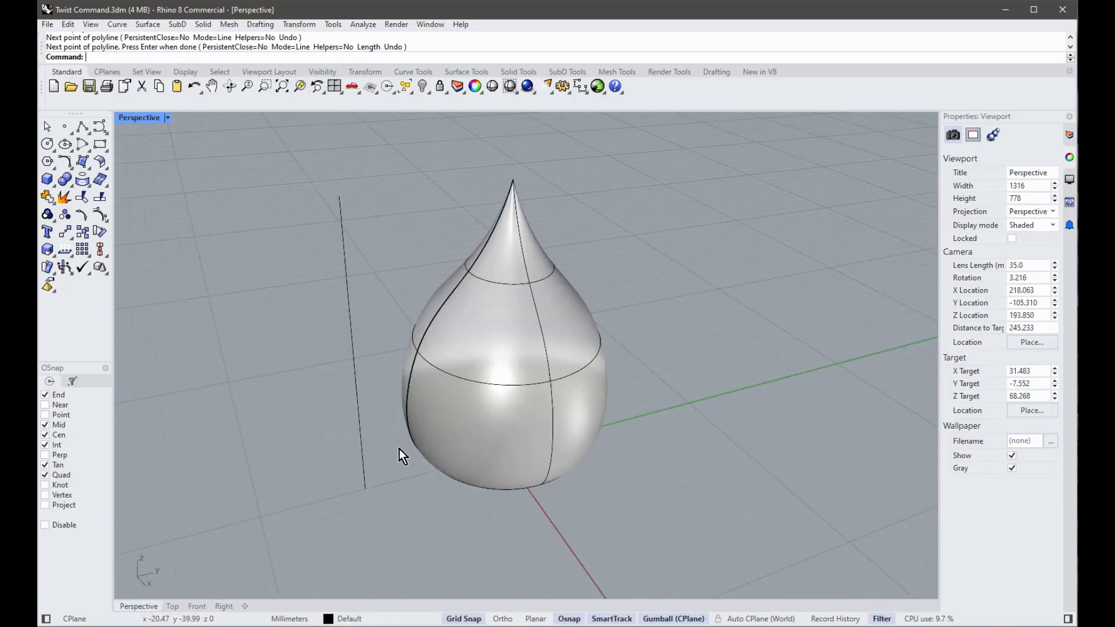
click(71, 240)
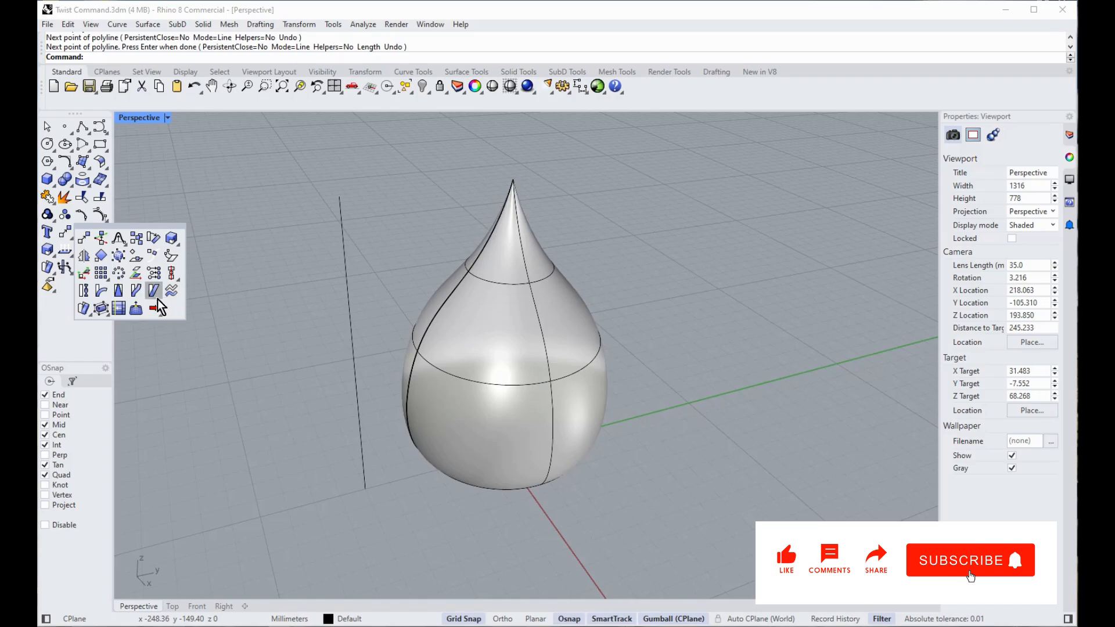
click(84, 291)
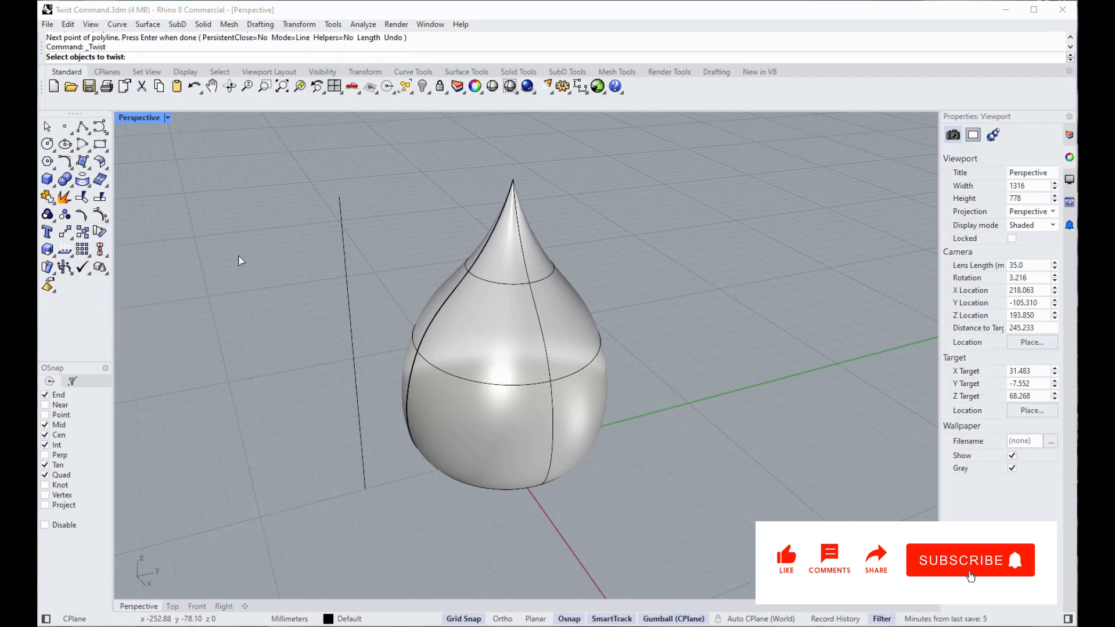
key(Escape)
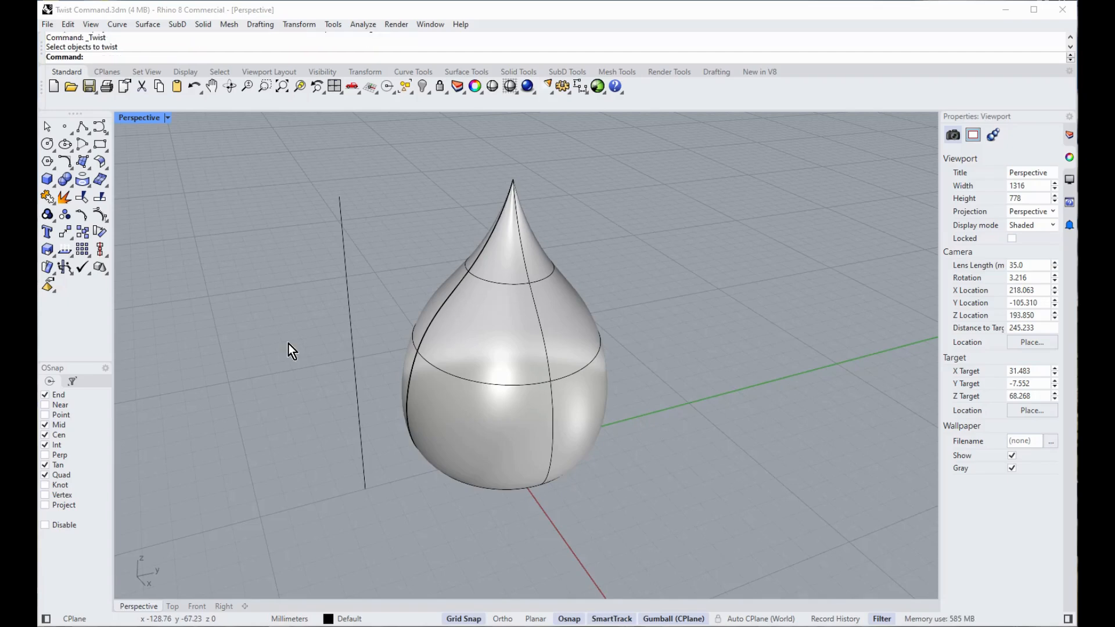
- Twist the separate vertical line 180 degrees around the axis from the origin to the teardrop's tip, setting reference points toward negative and positive Y
text(Twist)
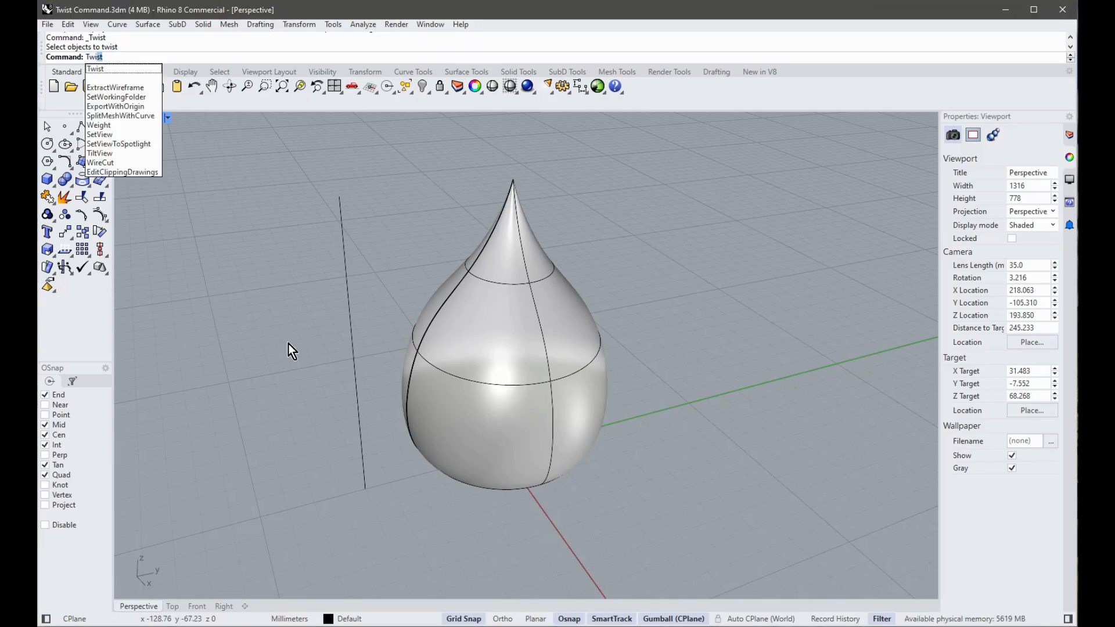
key(Return)
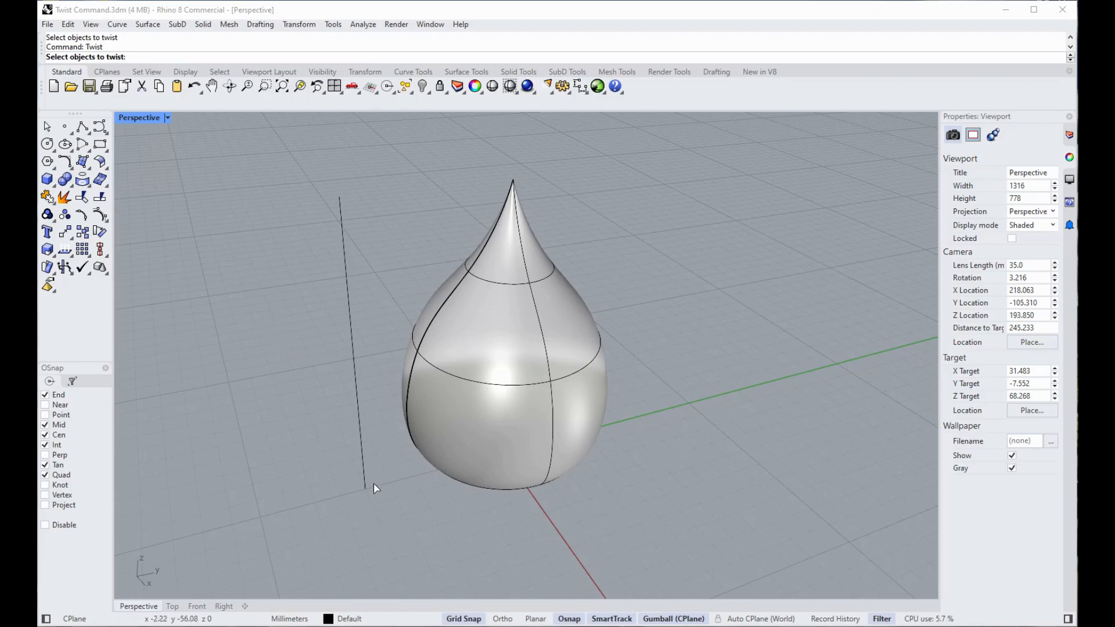
click(363, 471)
key(Return)
right_drag(418, 505, 510, 274)
click(498, 410)
click(488, 221)
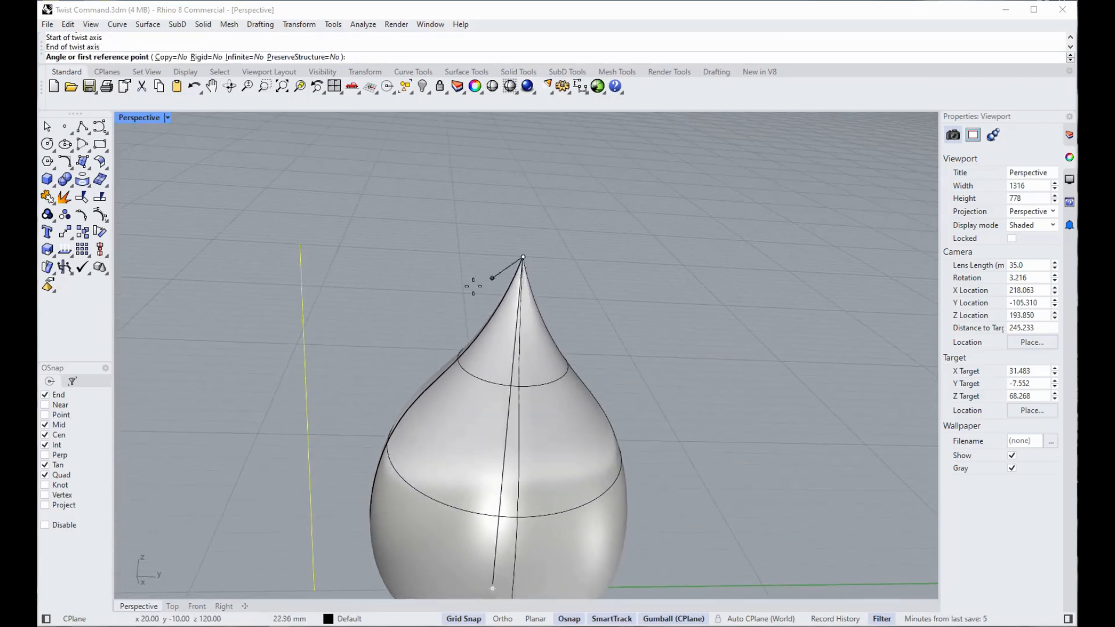
click(311, 256)
right_drag(311, 255, 399, 348)
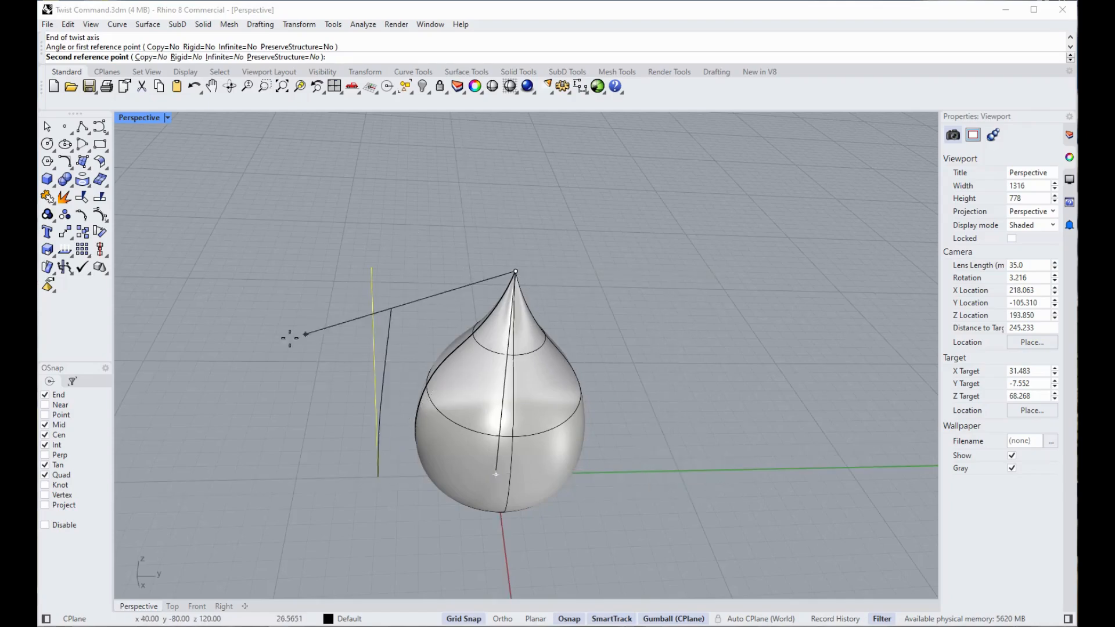
click(173, 606)
scroll(472, 513, up, 5)
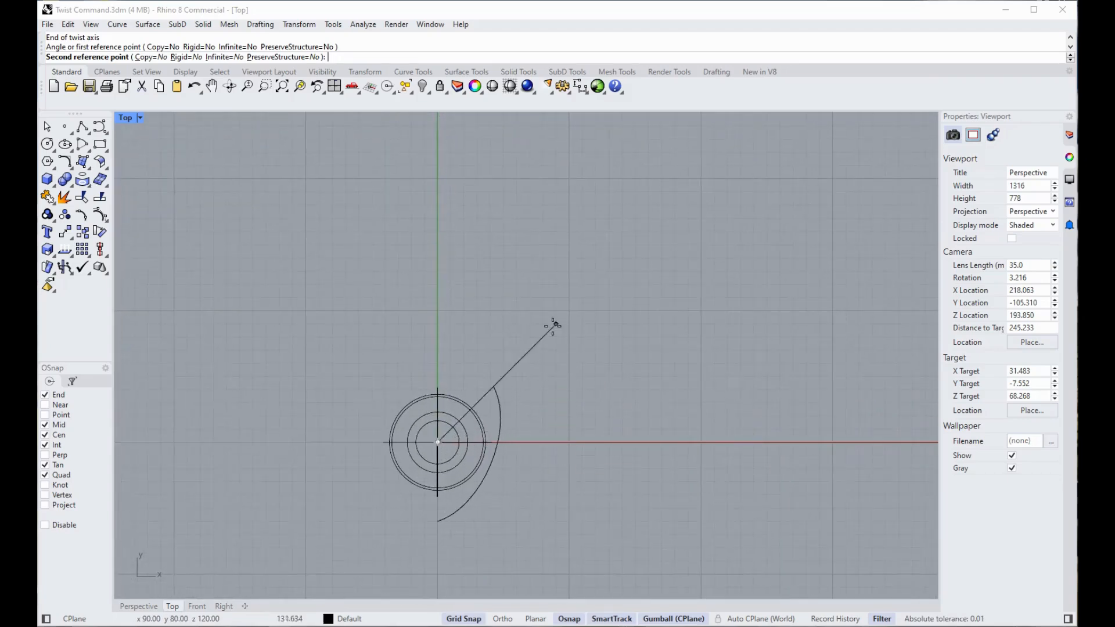
click(438, 281)
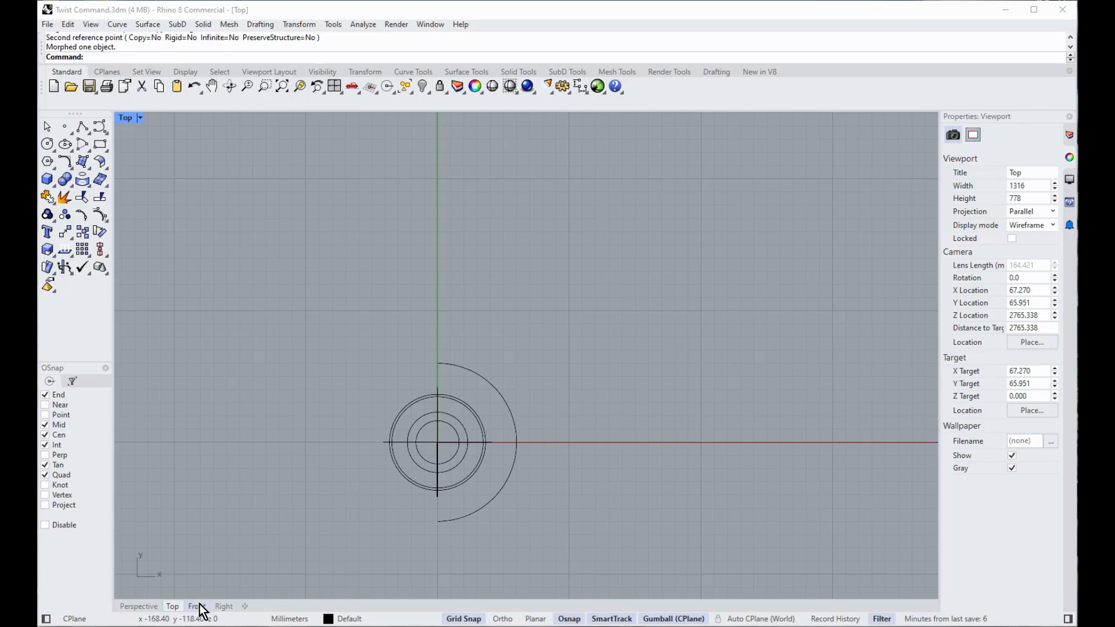
- Start a round-capped pipe along the twisted curve in the Perspective view, with a 30 mm start radius at its lower end
click(139, 606)
mouse_move(386, 517)
right_down()
mouse_move(378, 378)
mouse_move(348, 399)
mouse_move(371, 374)
right_up()
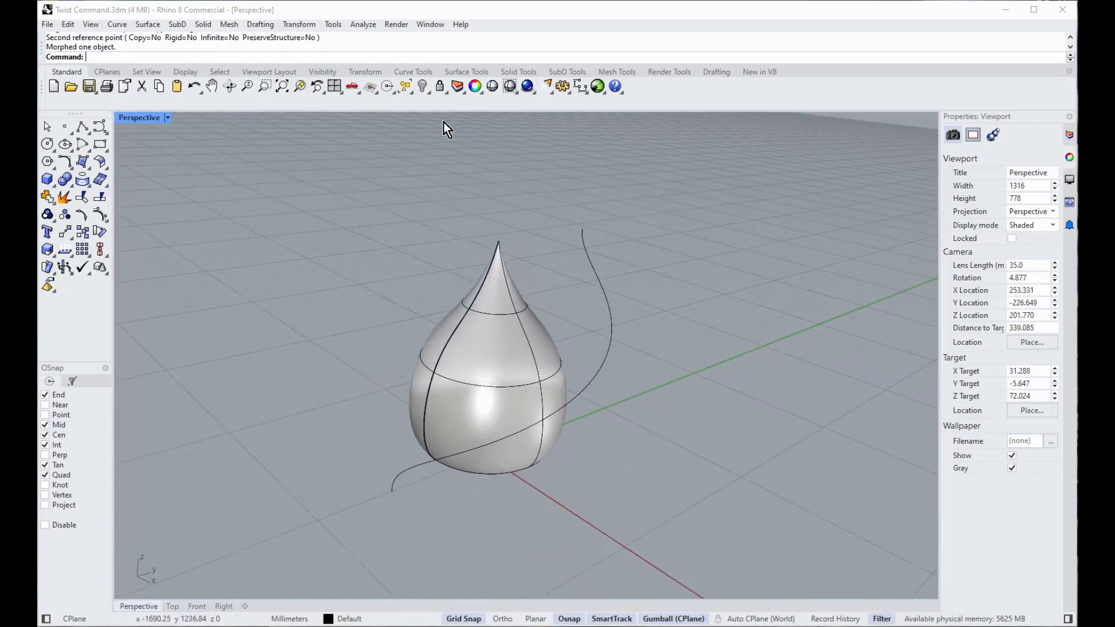
right_drag(458, 525, 297, 524)
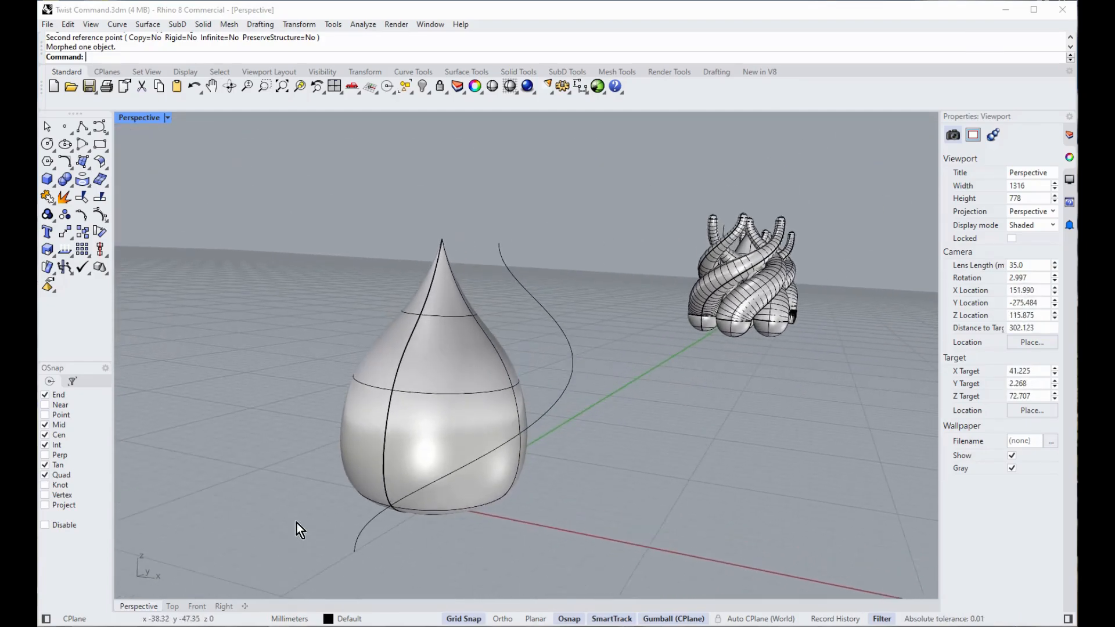
right_drag(362, 562, 184, 515)
right_drag(369, 386, 525, 69)
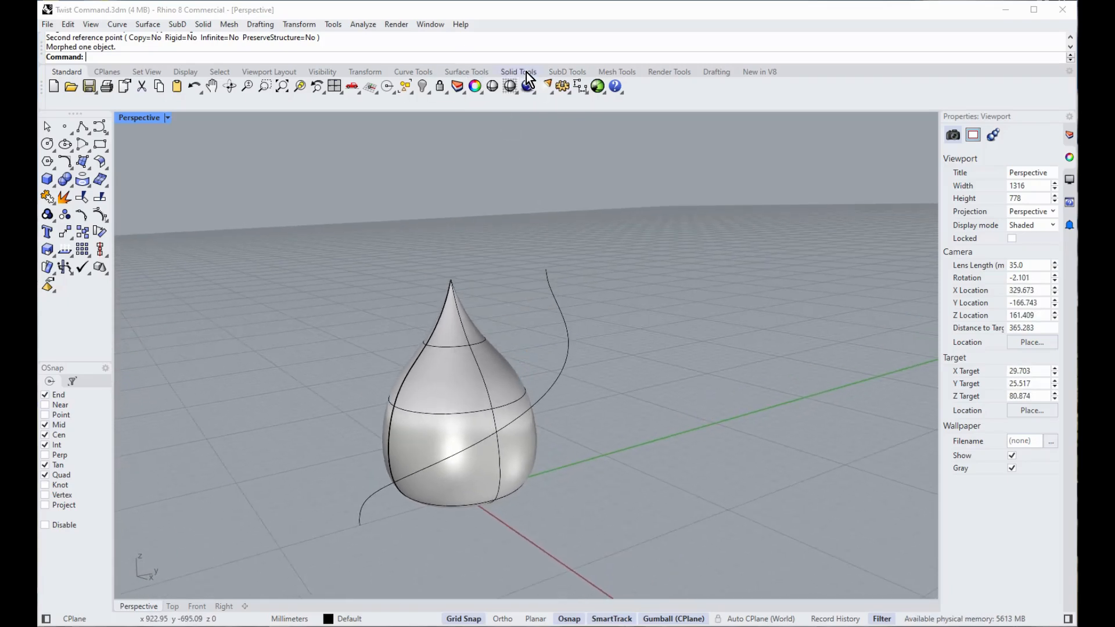
click(526, 72)
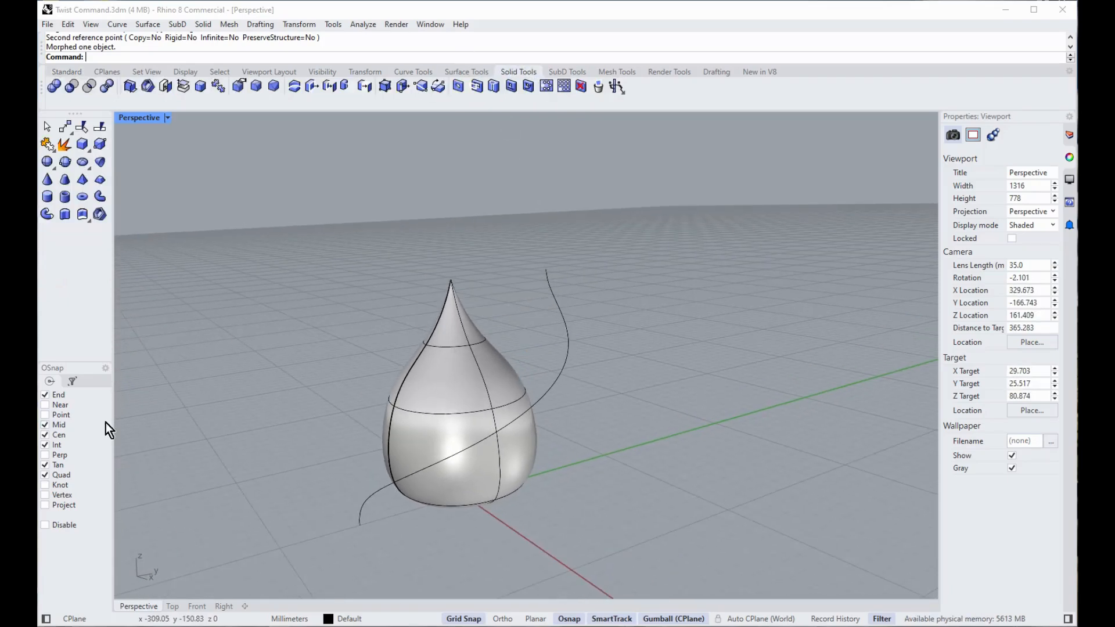
click(47, 214)
scroll(381, 546, up, 5)
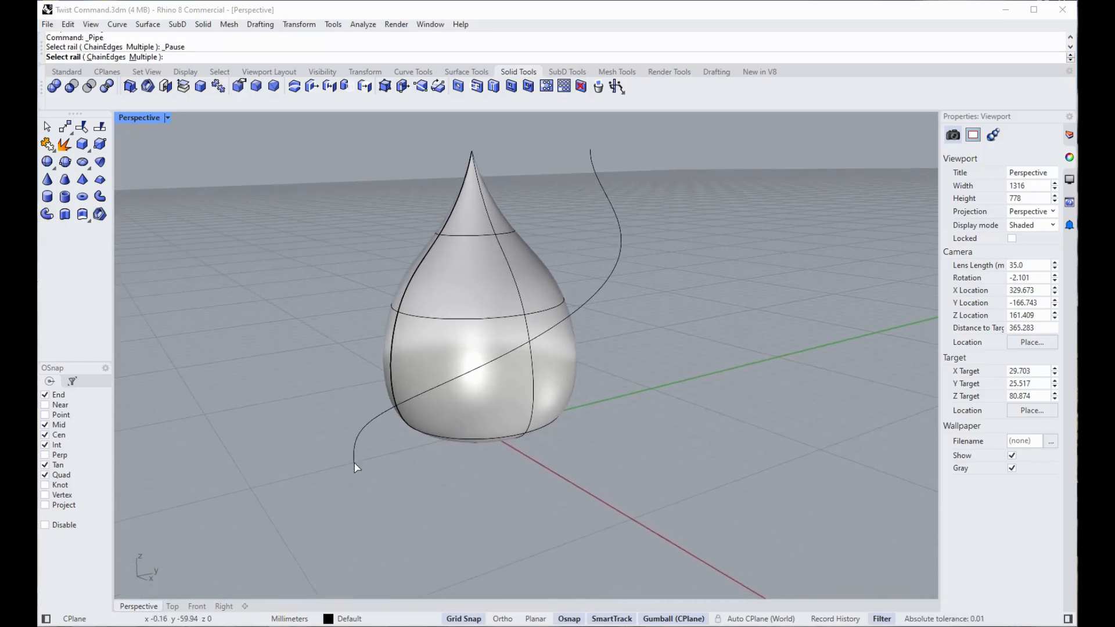
scroll(362, 431, up, 1)
click(381, 422)
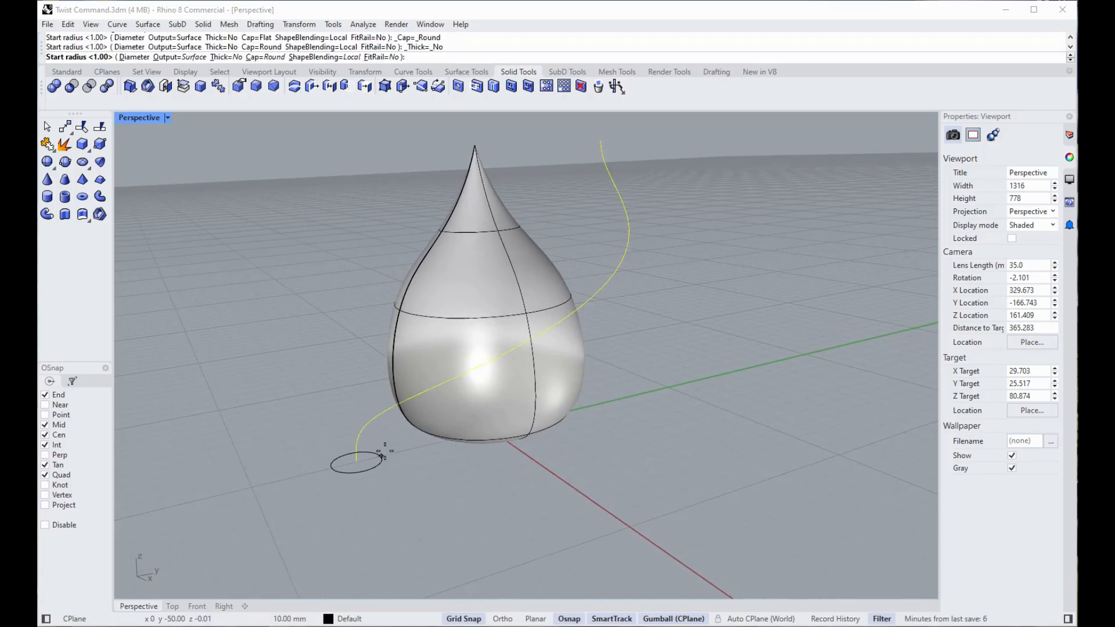
click(418, 451)
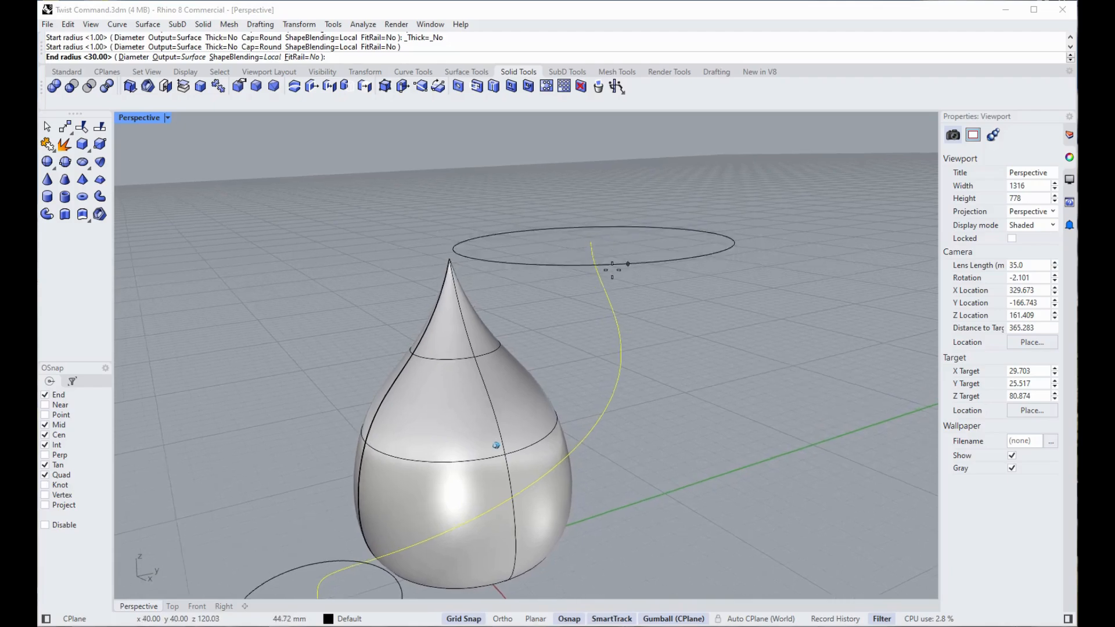
- Complete the tapered pipe with an end radius of about 10 mm at the curve's upper end and no intermediate radii
right_drag(611, 261, 616, 299)
scroll(642, 235, up, 3)
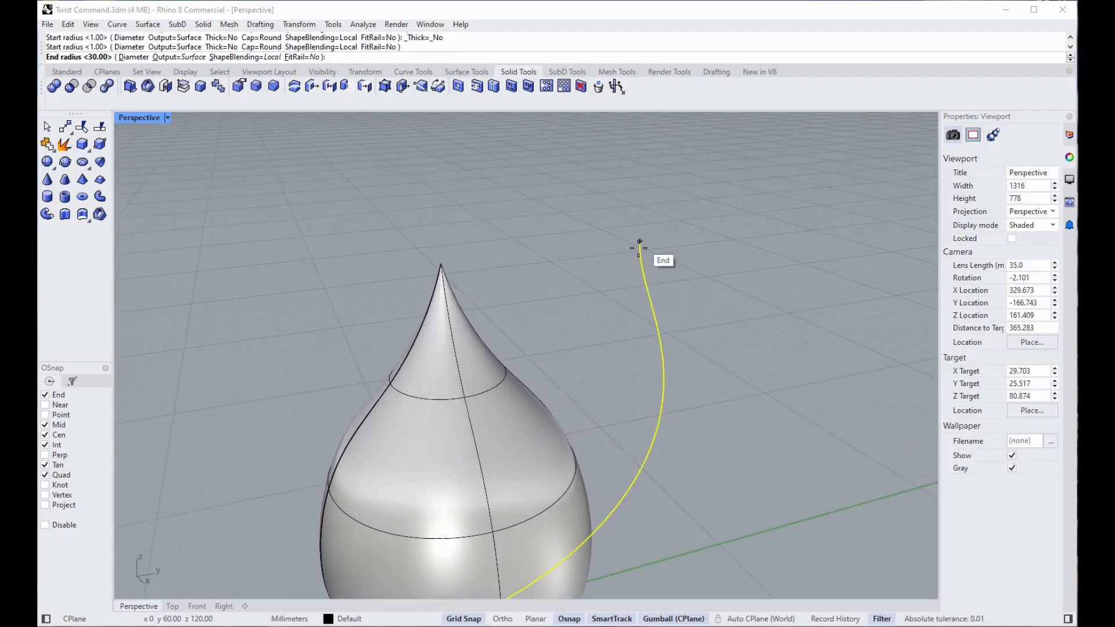
click(665, 239)
right_drag(540, 416, 590, 291)
key(Return)
right_drag(468, 427, 443, 507)
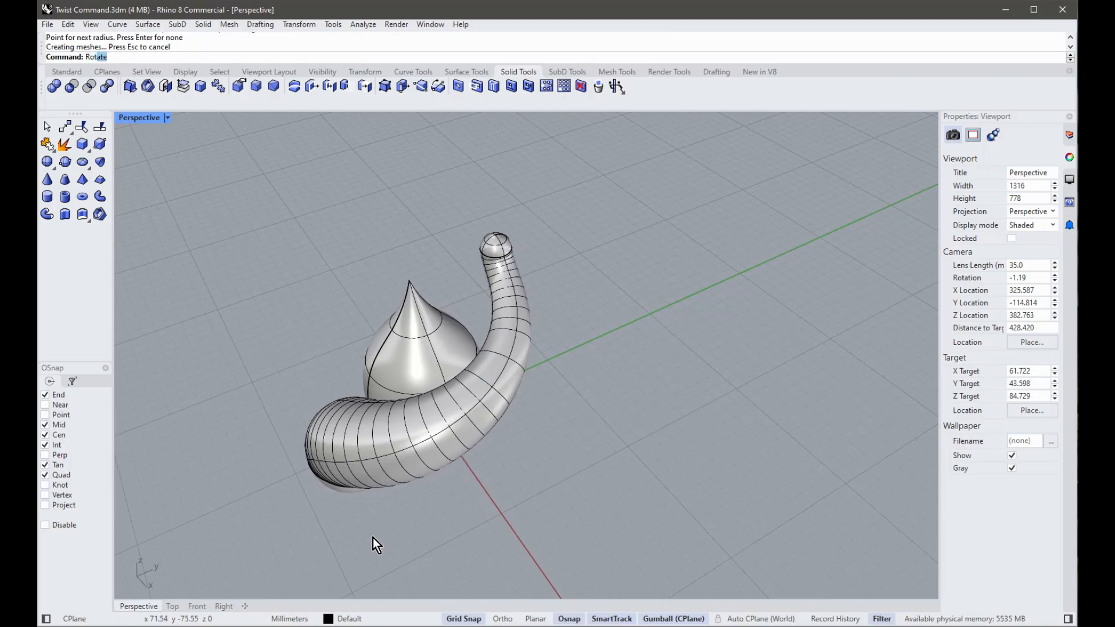
- Try to rotate the tapered pipe 120 degrees about the teardrop's central axis with Copy off, and undo the rotation
text(Rot)
key(Return)
click(353, 489)
key(Return)
right_drag(423, 510, 232, 601)
scroll(473, 471, up, 3)
click(428, 441)
scroll(452, 503, down, 4)
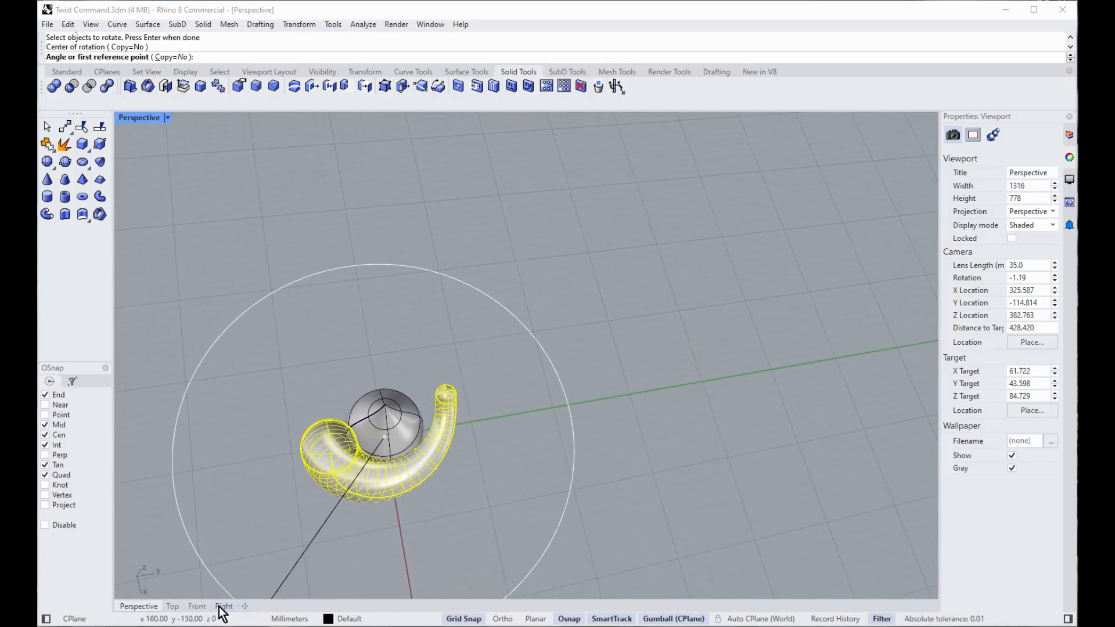
click(173, 607)
text(120)
key(Return)
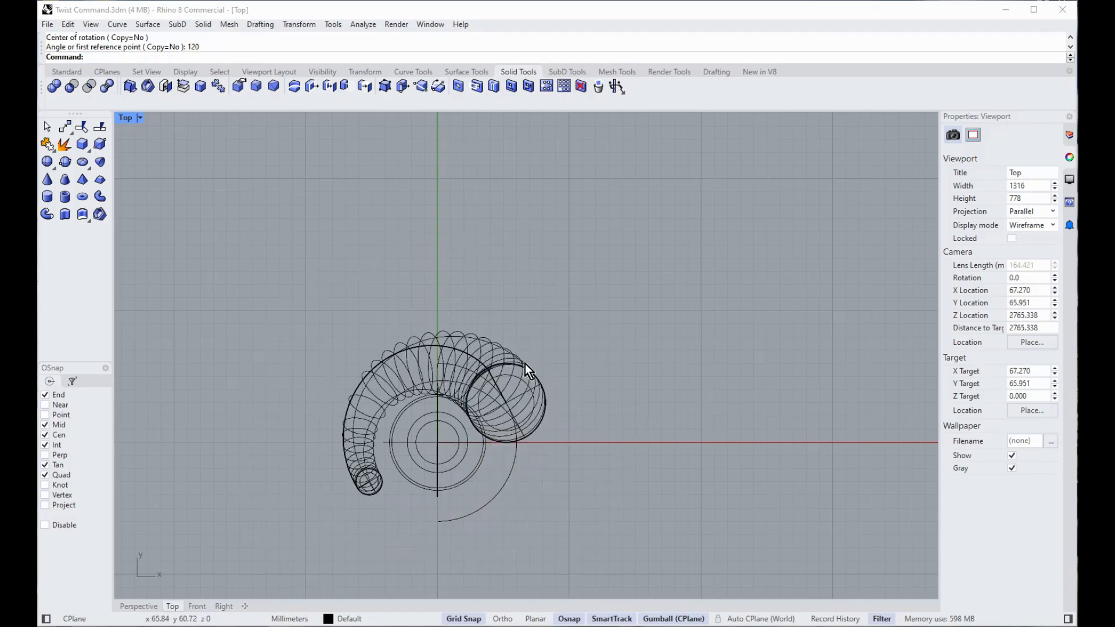
key(ctrl+z)
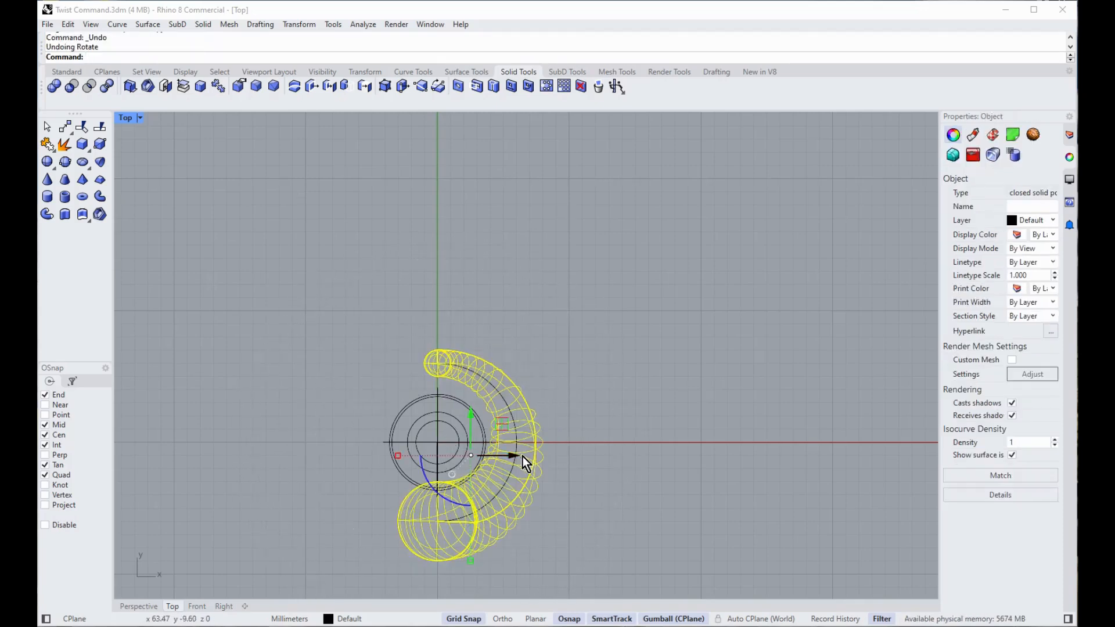
- Make two rotated copies of the tapered pipe about the origin in the Top view, at 120 and -120 degrees
key(Return)
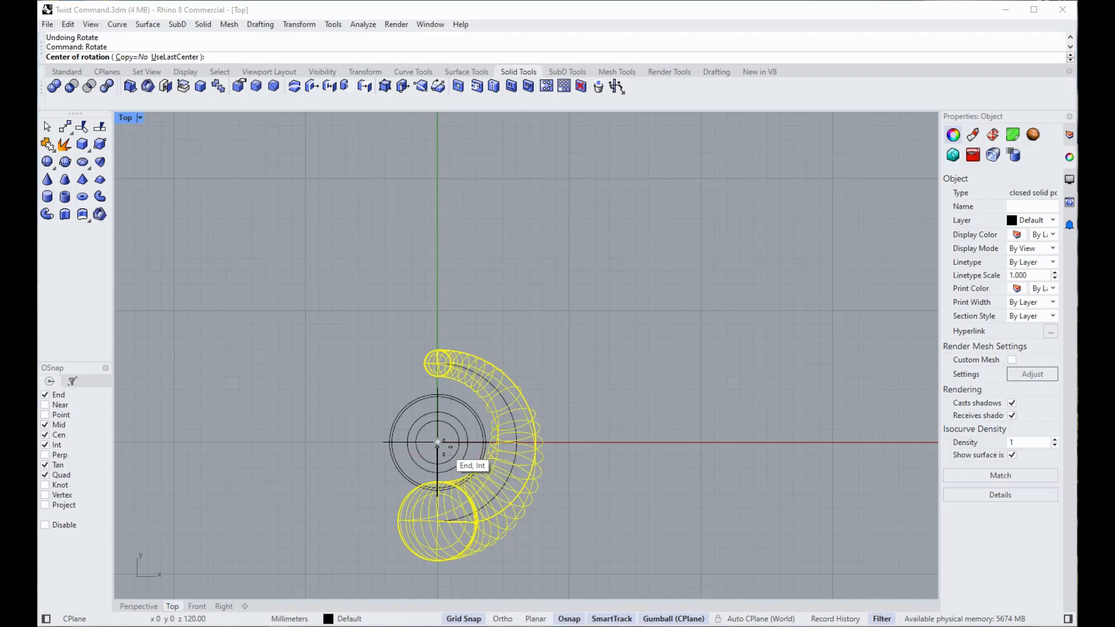
click(438, 442)
click(194, 58)
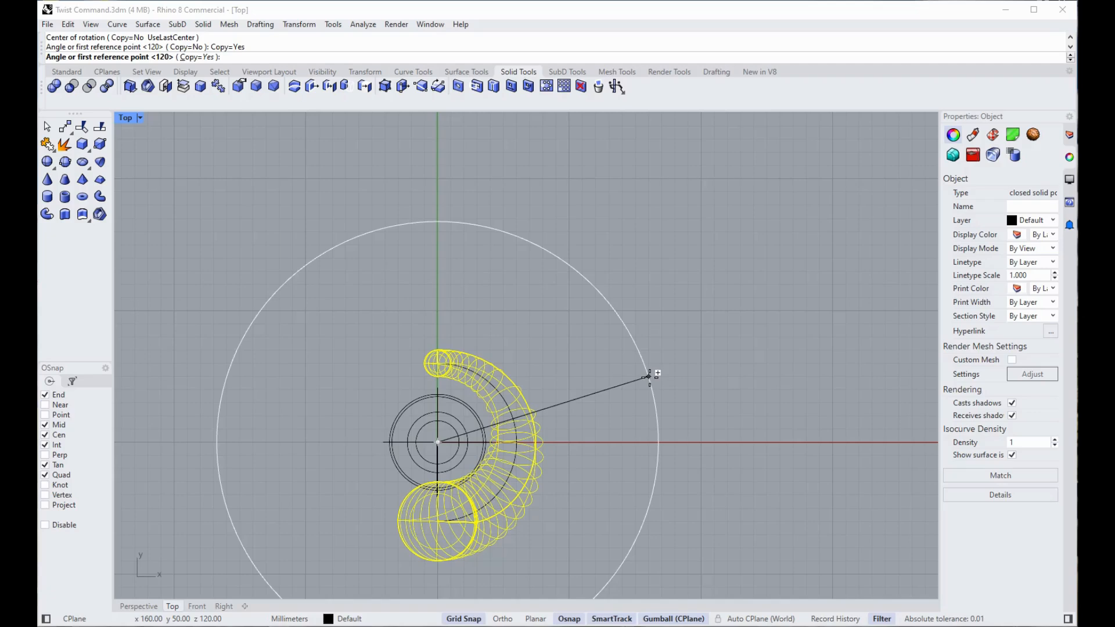
text(120)
key(Return)
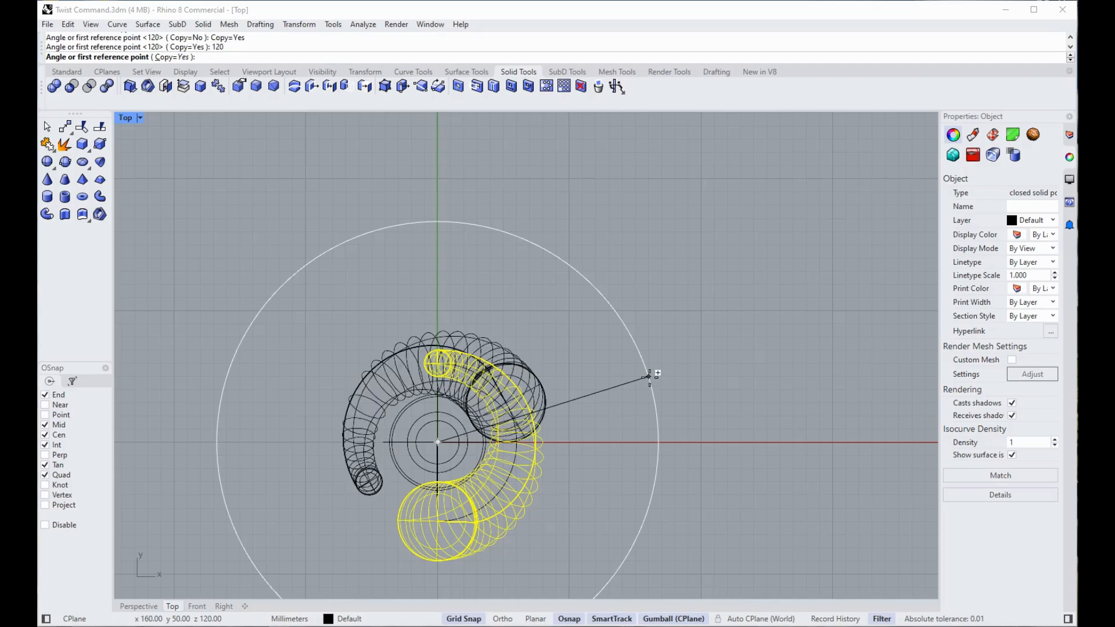
text(-120)
key(Return)
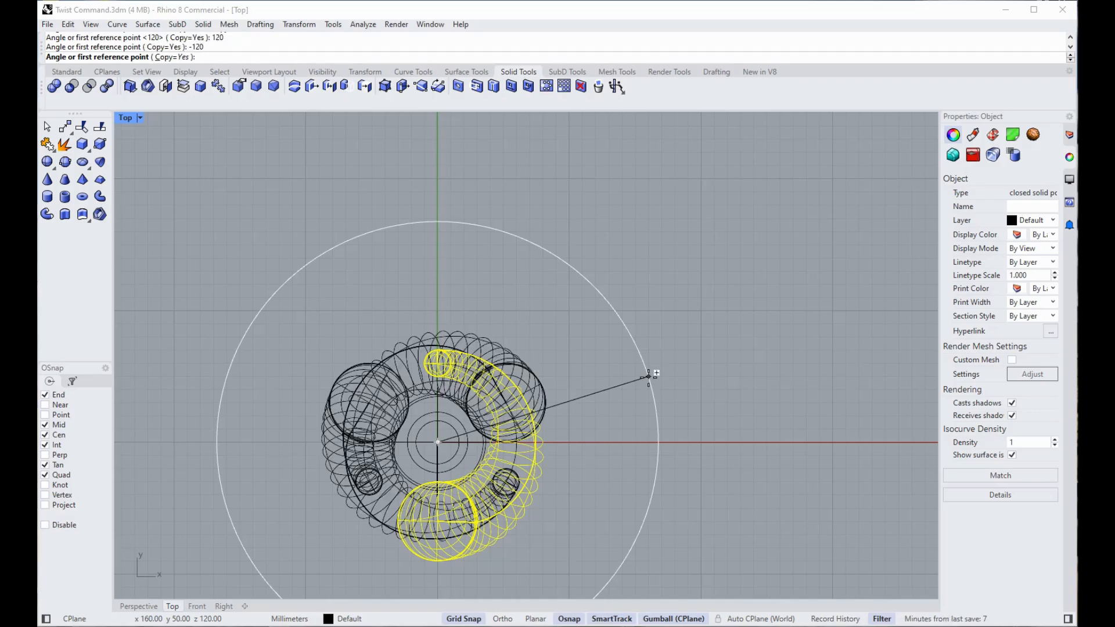
key(Return)
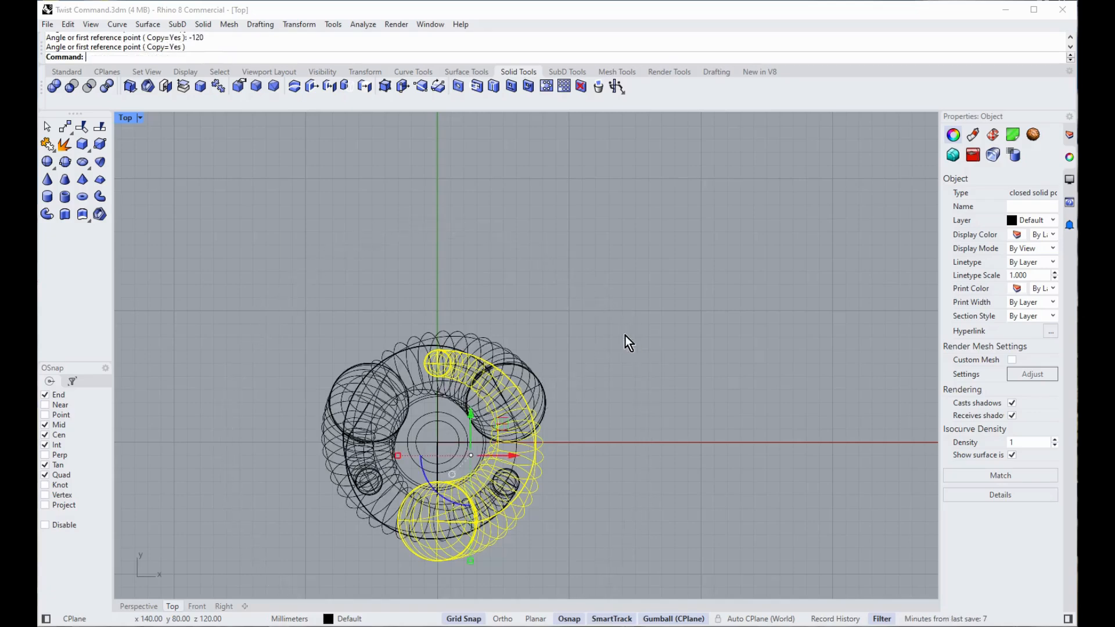
- Subtract the three tapered pipes from the teardrop body with Boolean Difference in the Perspective view, keeping the pipes (DeleteCutters=No)
click(151, 607)
mouse_move(581, 493)
right_down()
mouse_move(451, 426)
mouse_move(479, 361)
mouse_move(483, 378)
right_up()
scroll(483, 379, up, 3)
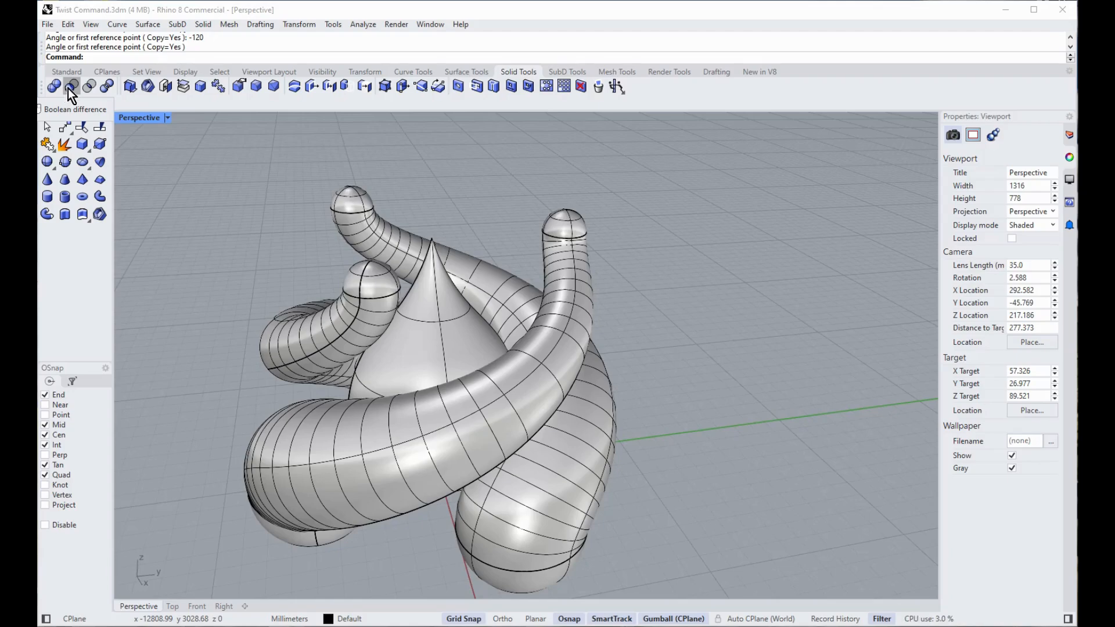
click(70, 89)
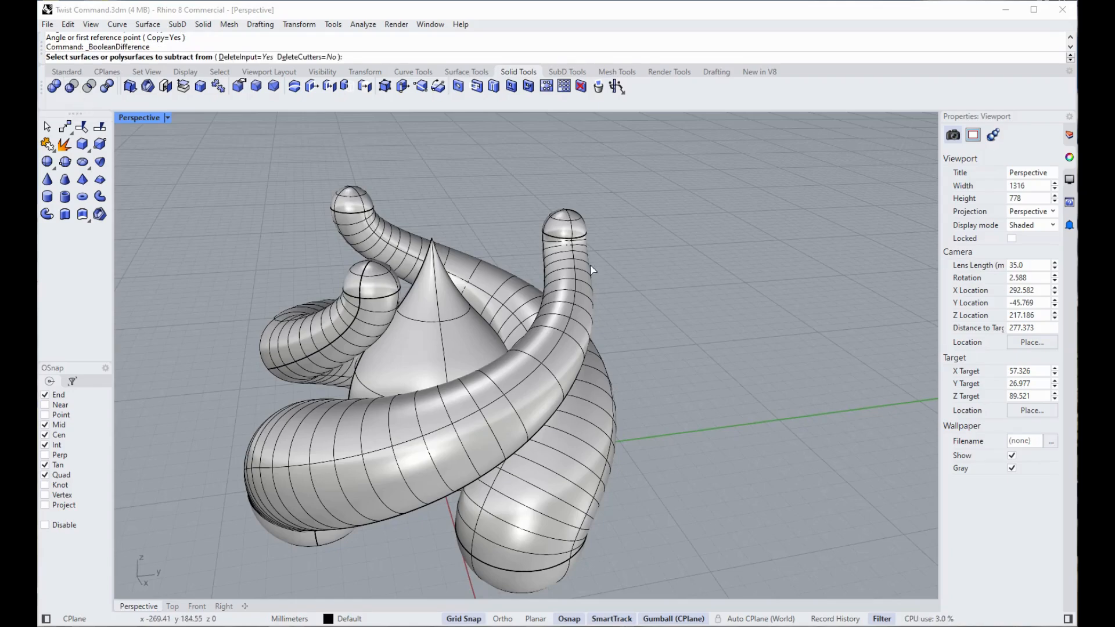
click(409, 323)
scroll(481, 271, down, 3)
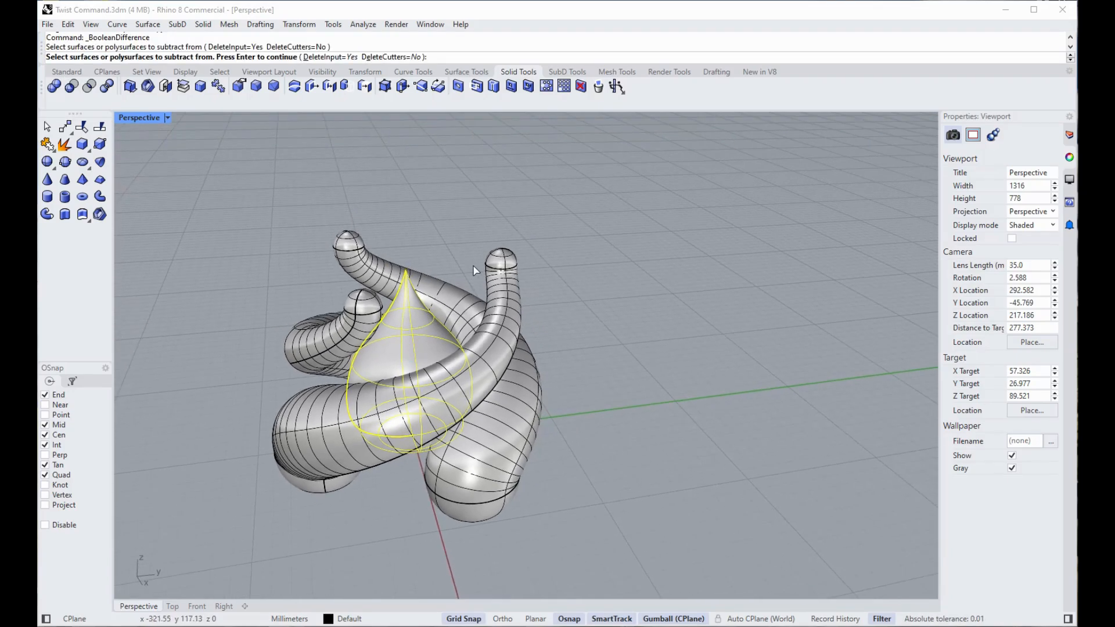
key(Return)
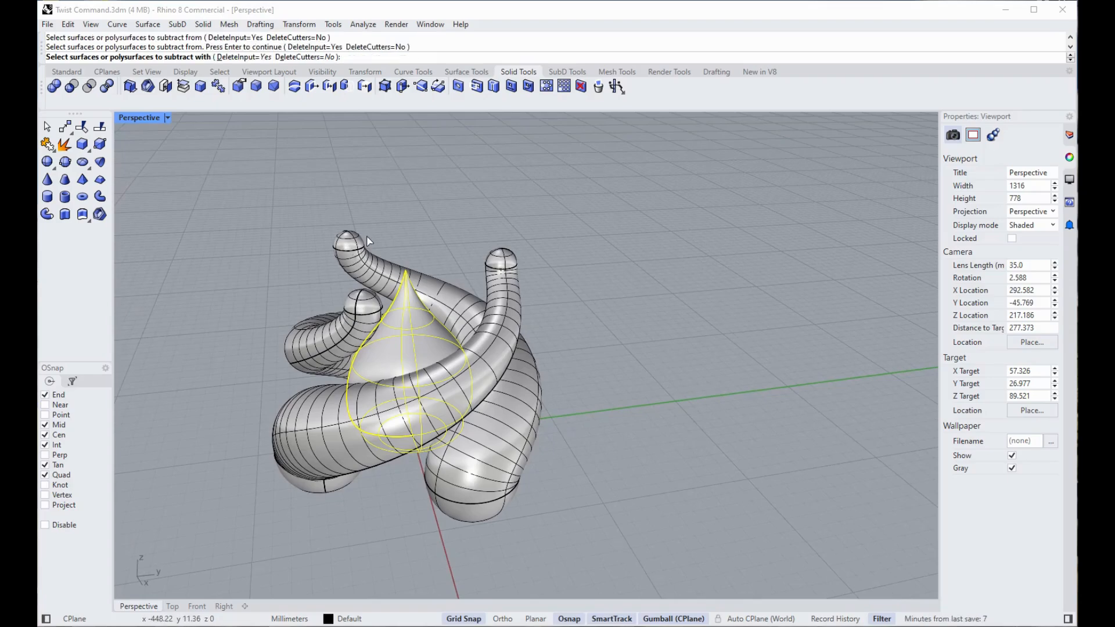
click(506, 261)
click(347, 253)
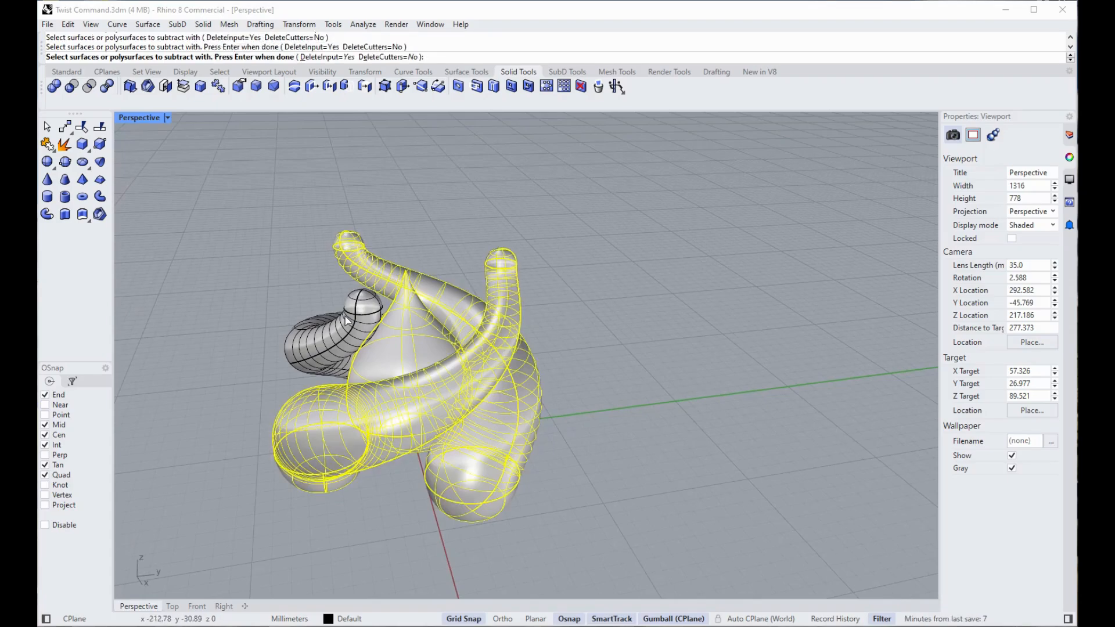
click(349, 318)
key(Return)
- Move the three tapered pipes together sideways along the Y axis, clear of the carved teardrop, and deselect them
right_drag(512, 382, 428, 354)
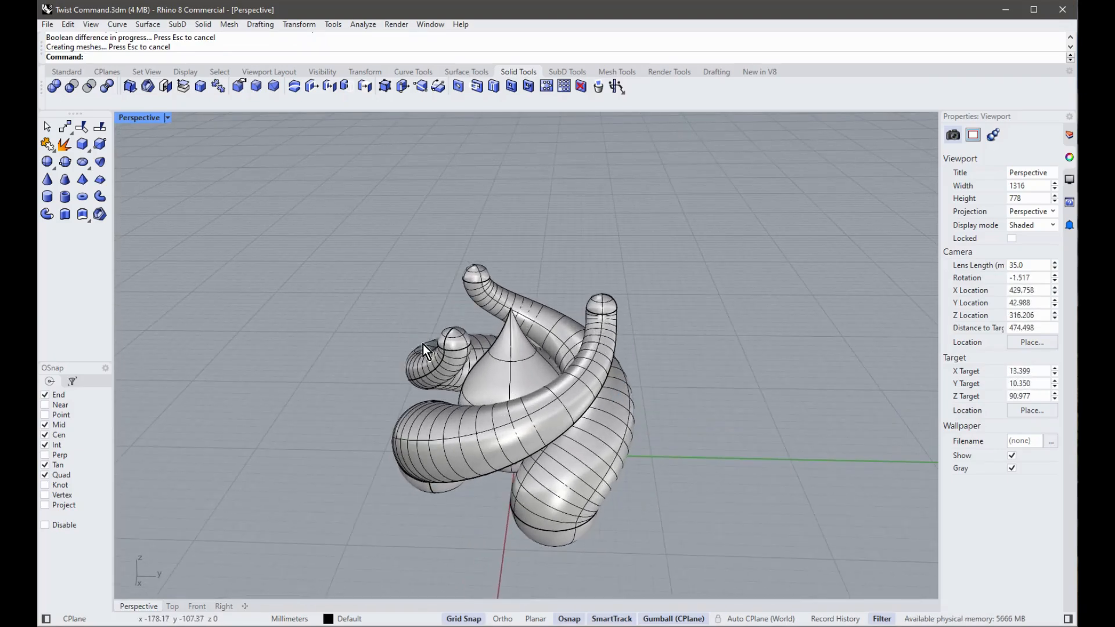
click(436, 351)
shift+click(490, 300)
shift+click(605, 304)
drag(555, 393, 272, 391)
click(584, 584)
- Set the Perspective viewport's display mode to Rendered
right_drag(584, 584, 192, 114)
click(167, 117)
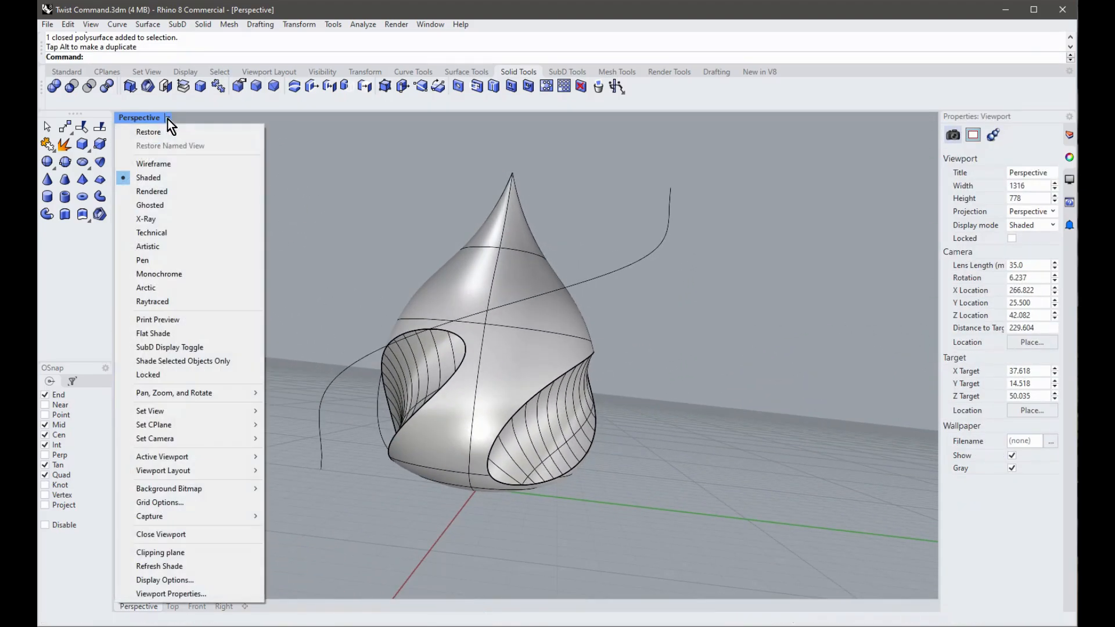
click(165, 187)
right_drag(479, 329, 688, 371)
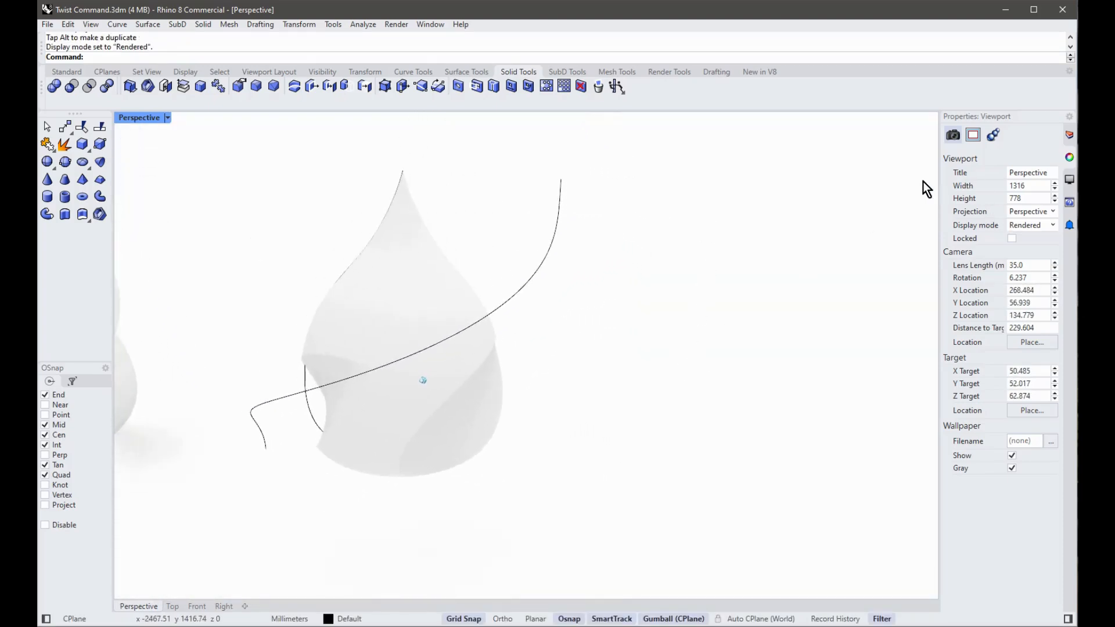
- Assign a new Metal material to the carved teardrop body
click(1068, 139)
click(1072, 160)
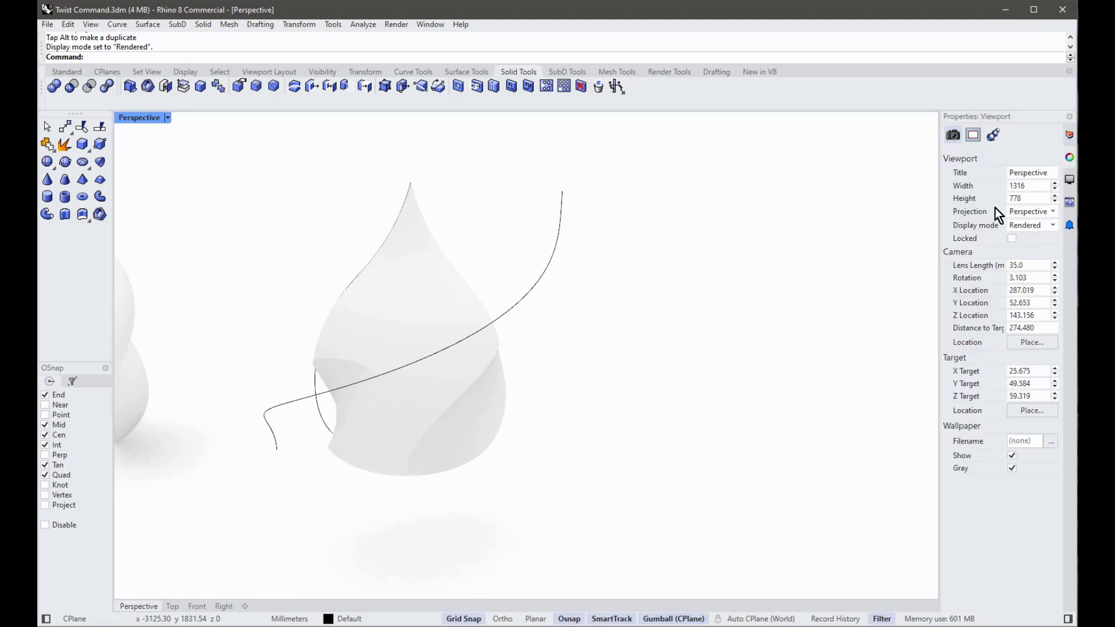
click(418, 304)
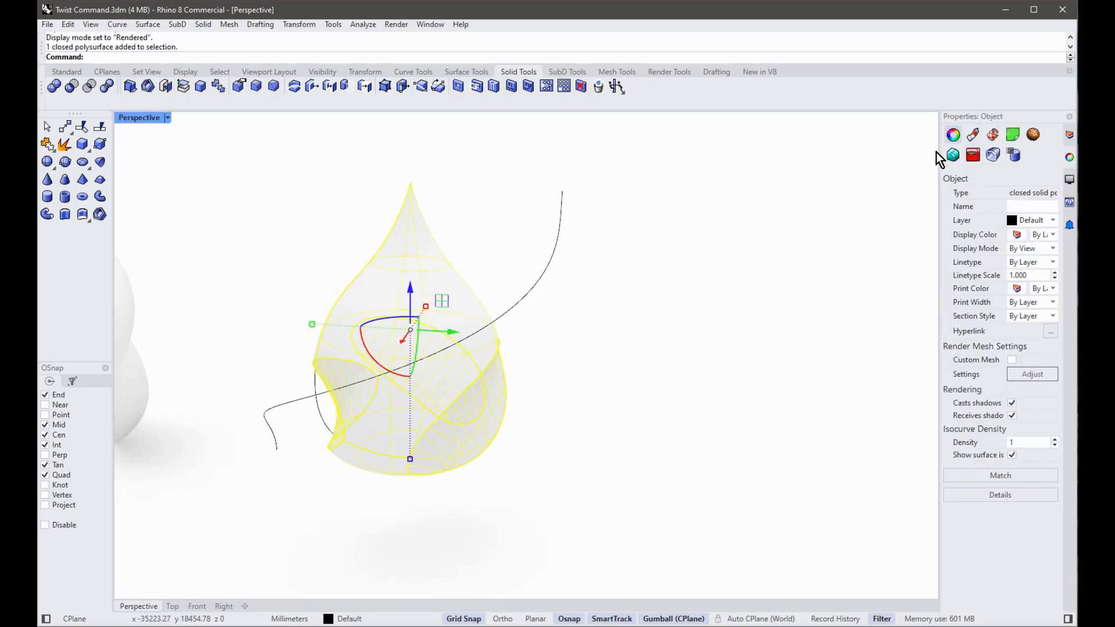
click(974, 137)
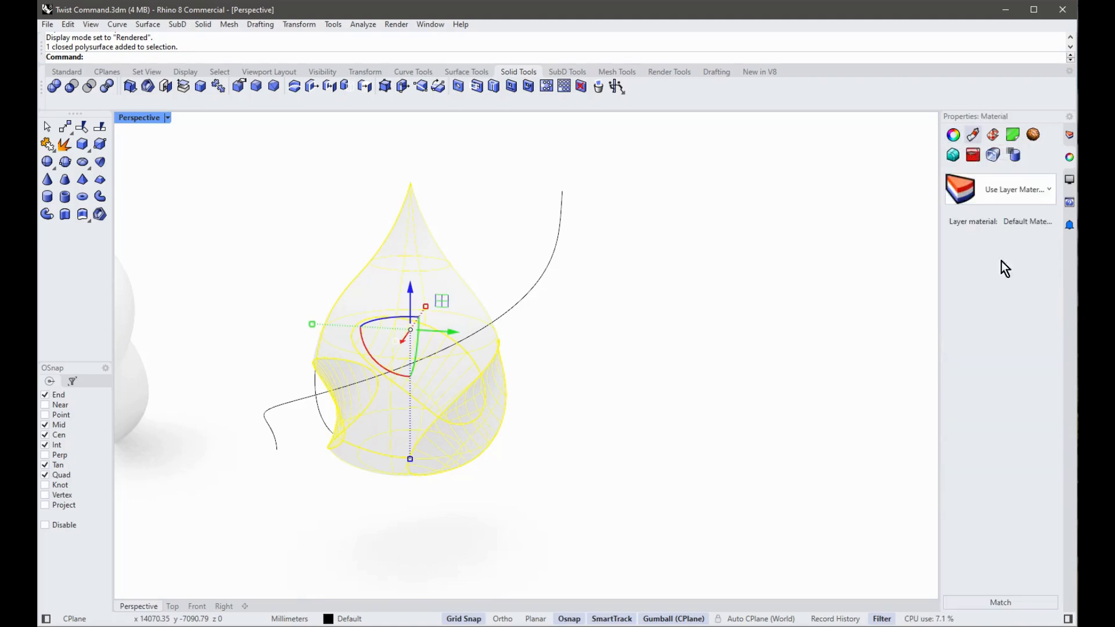
click(1013, 206)
click(953, 231)
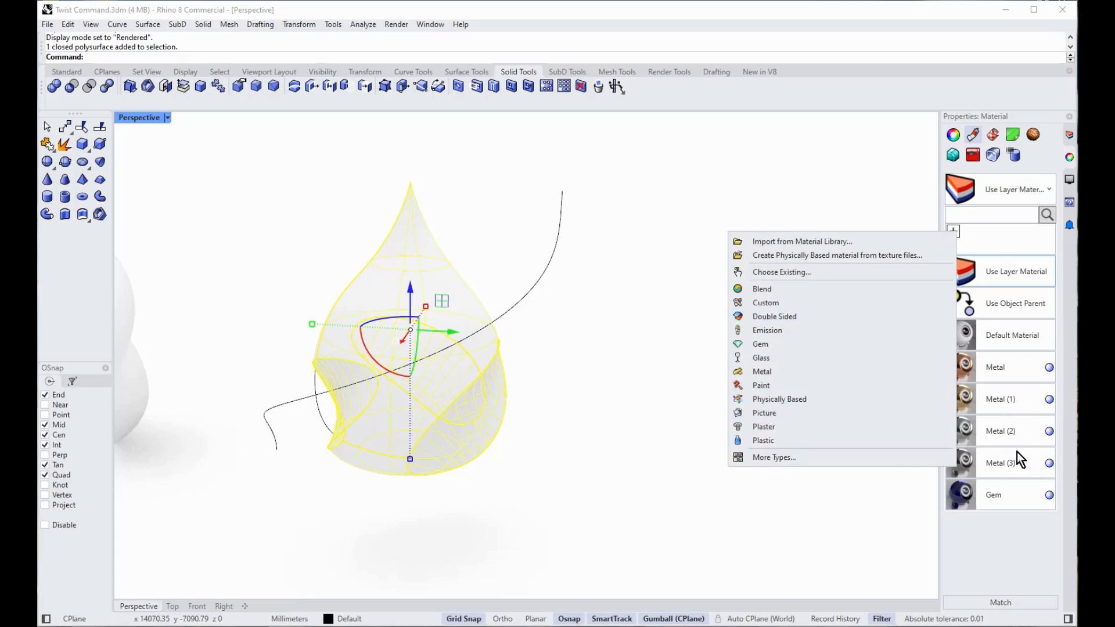
click(774, 371)
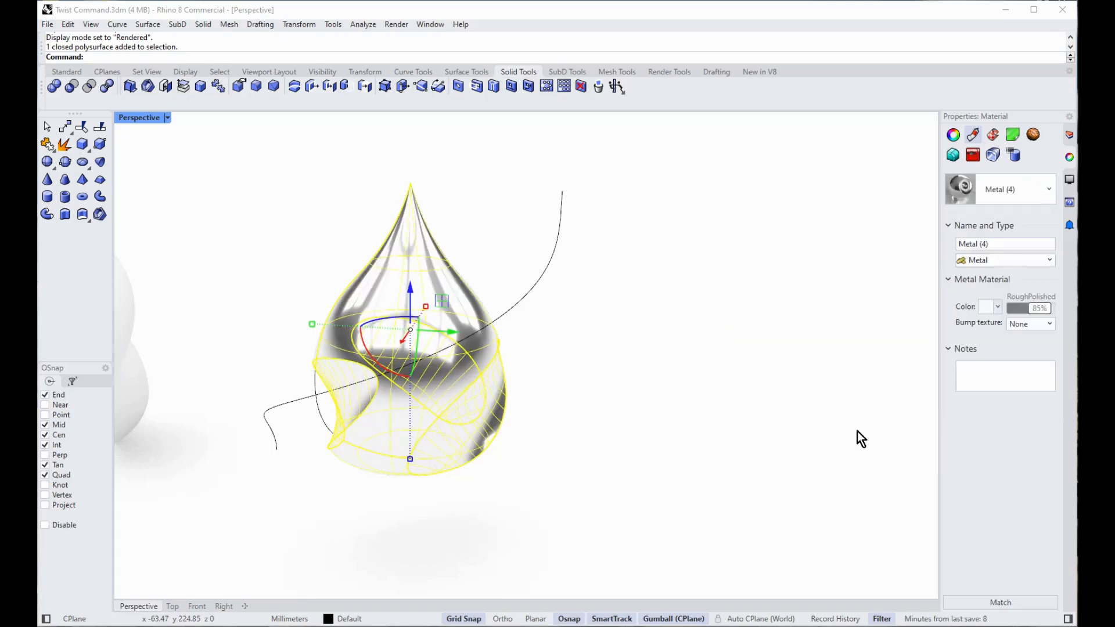
- Try the Copper, Silver, Titanium and Aluminium presets for the new metal's color, settle on Copper, and deselect the body
click(1000, 309)
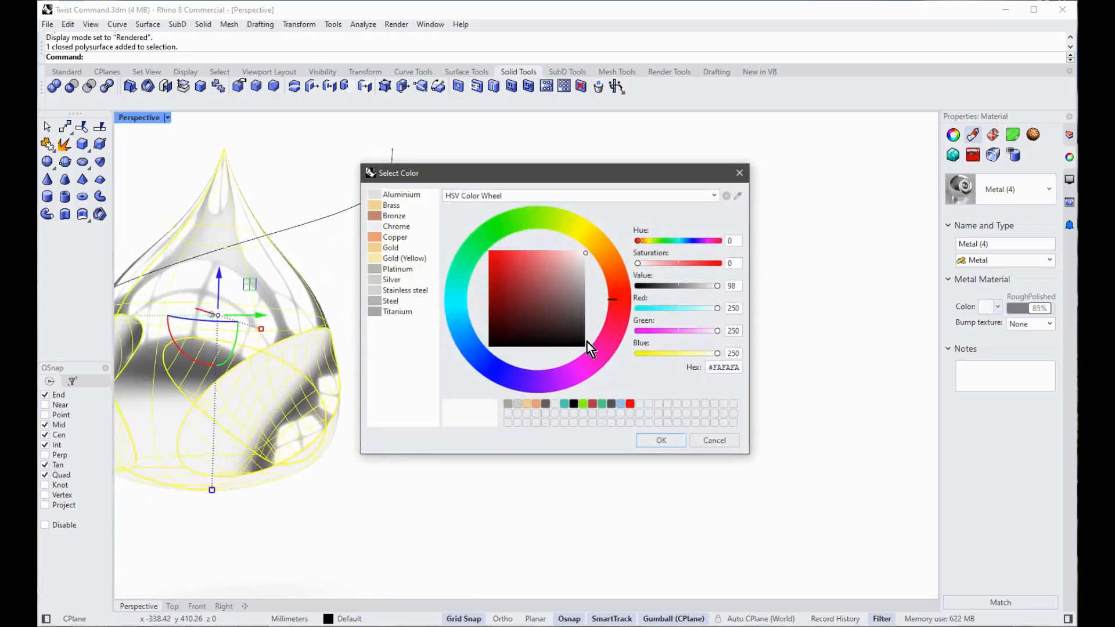
drag(608, 178, 812, 175)
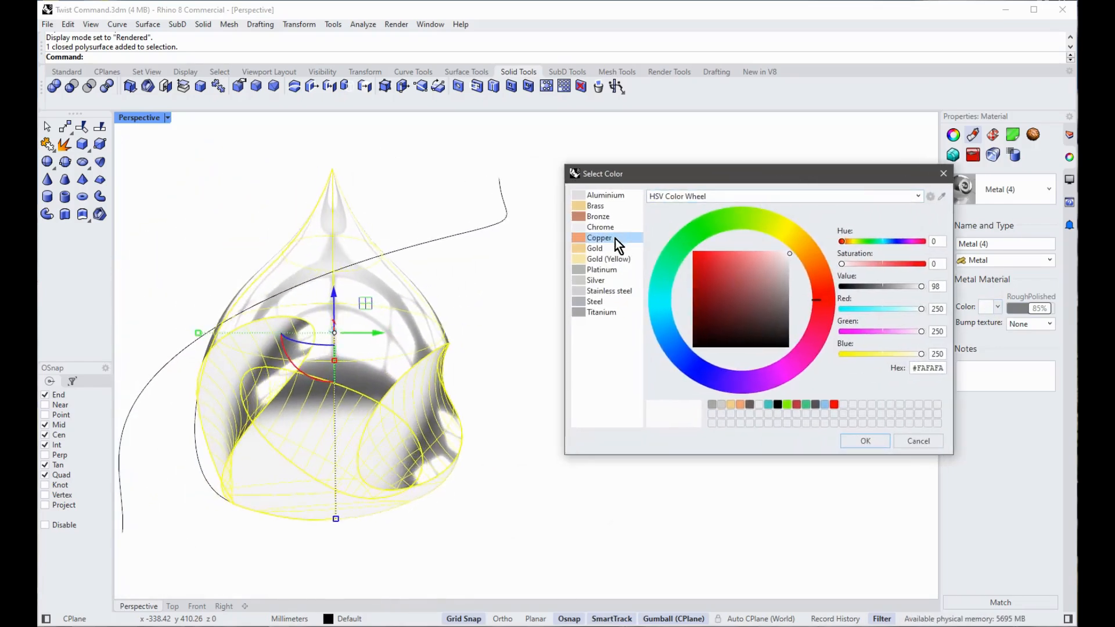
click(601, 235)
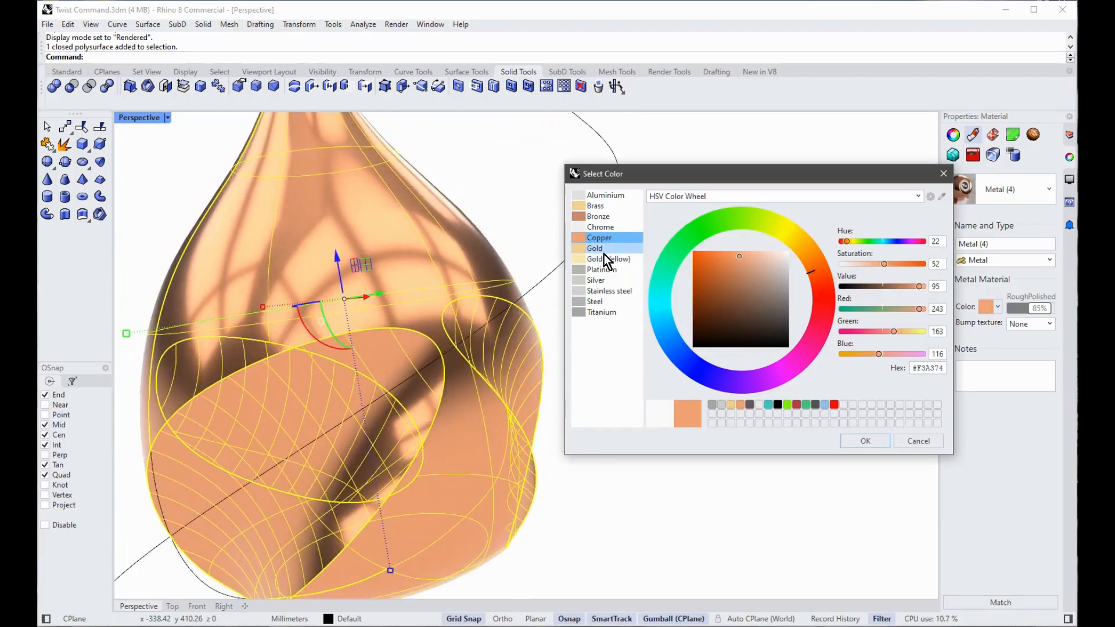
click(604, 283)
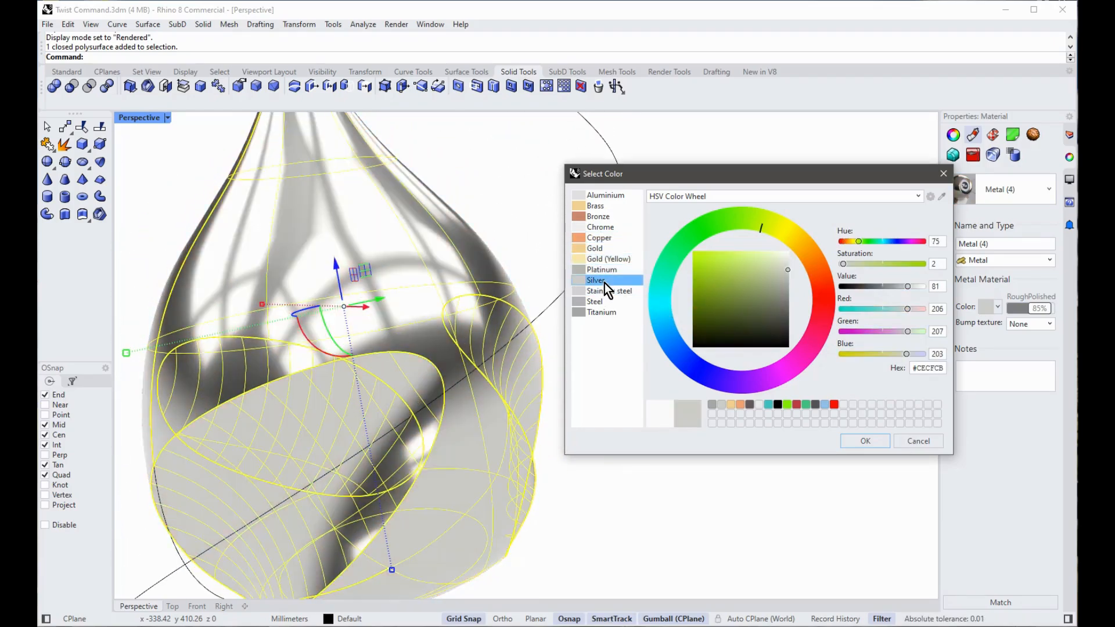
click(602, 315)
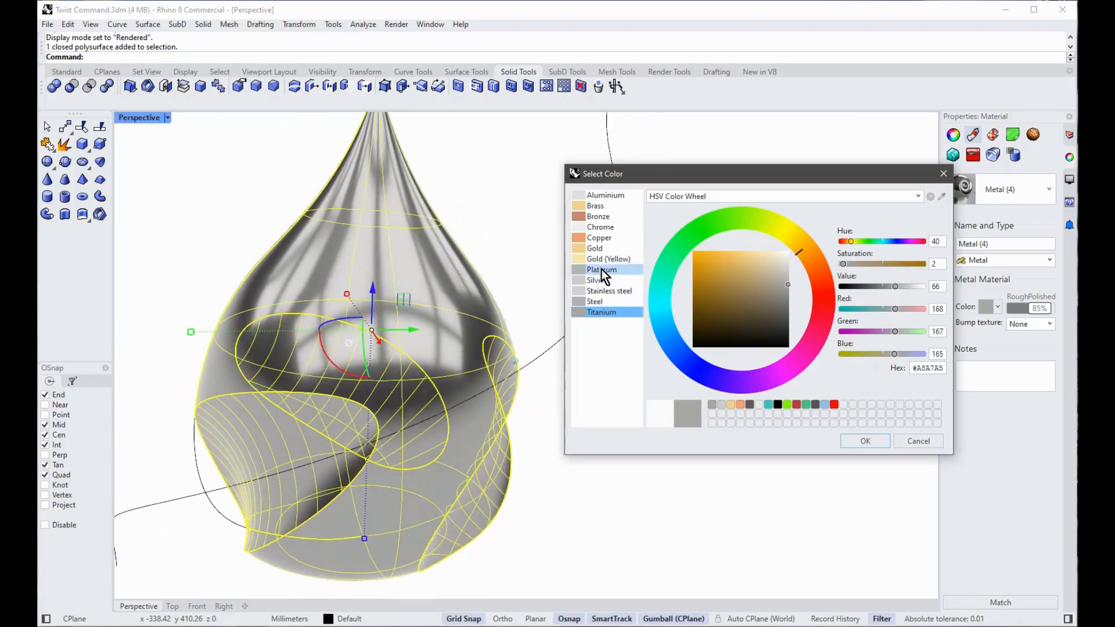
click(605, 196)
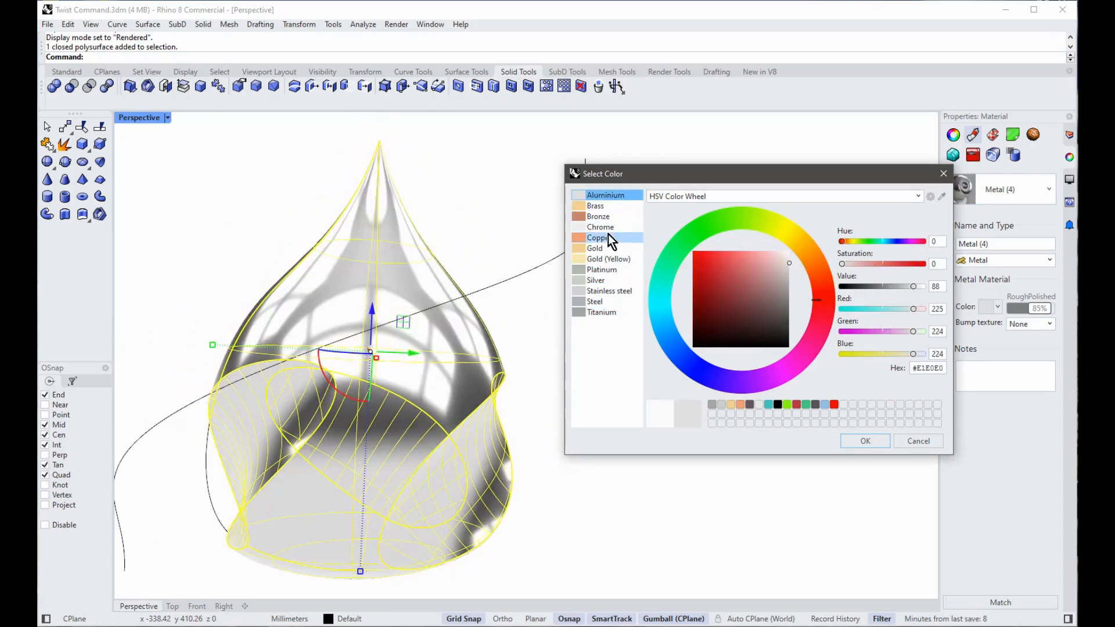
click(598, 240)
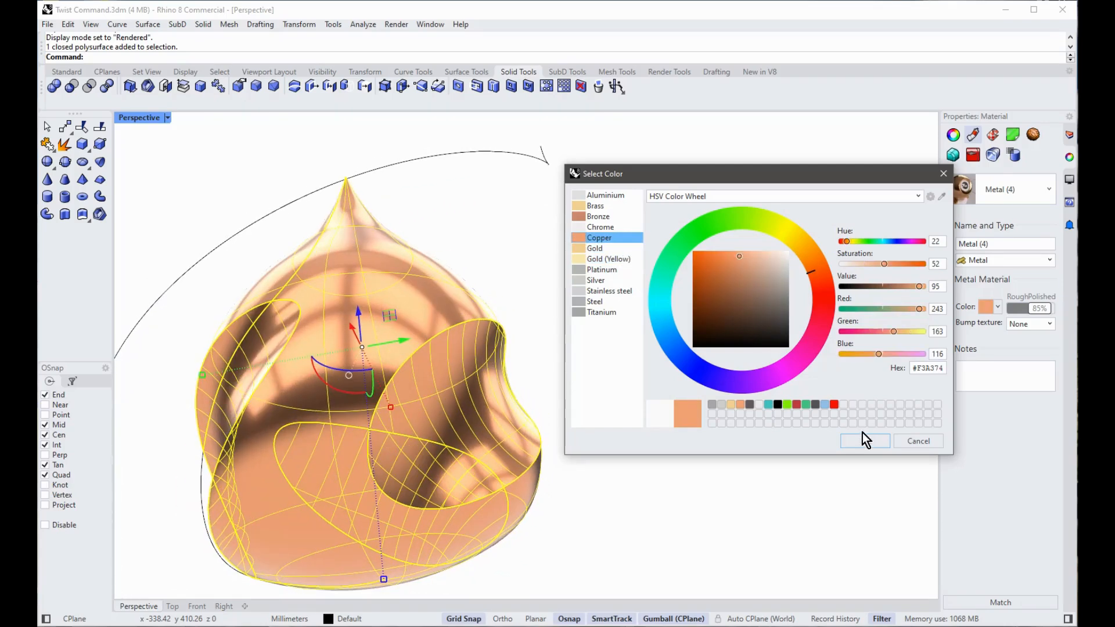
click(863, 440)
click(658, 364)
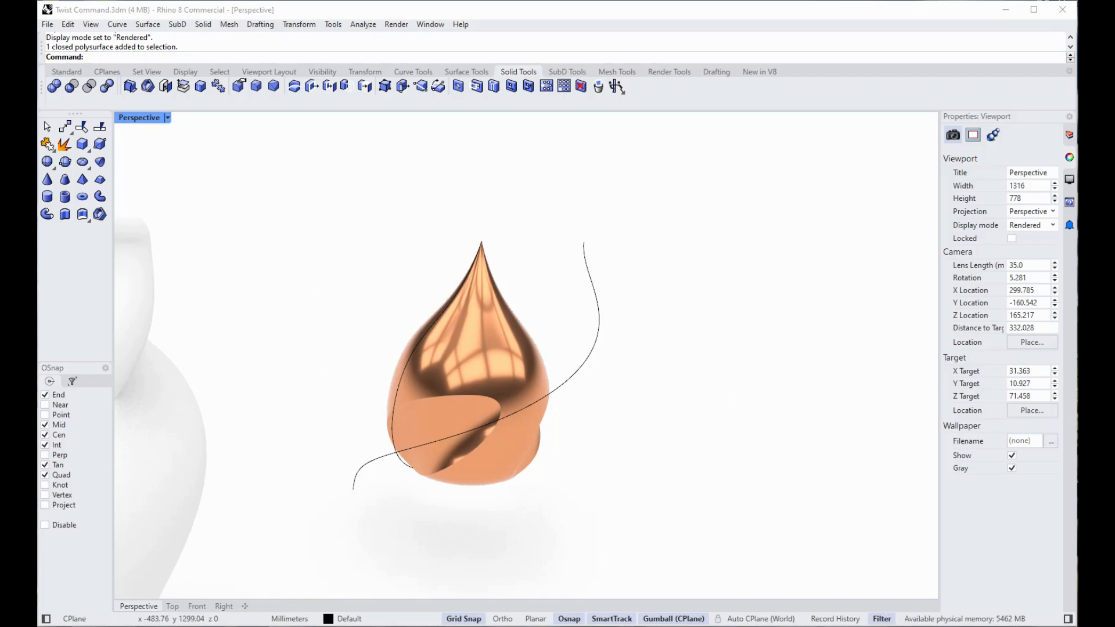
- Compare the copper teardrop with the reference reel in the browser and move the reel's window out of the way
drag(608, 118, 636, 107)
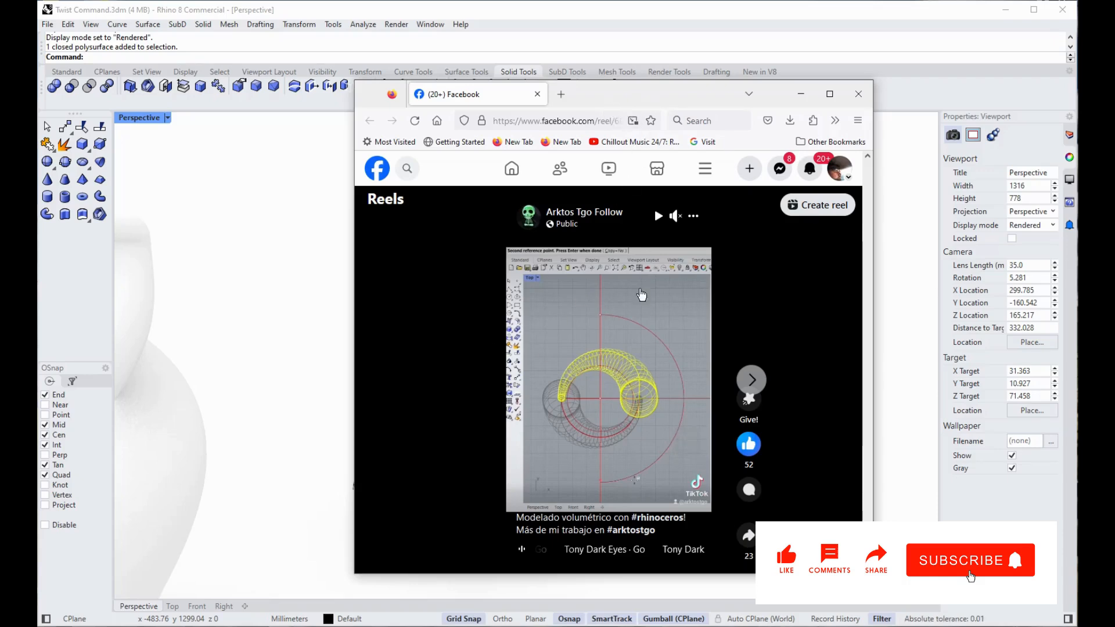
drag(619, 92, 1114, 87)
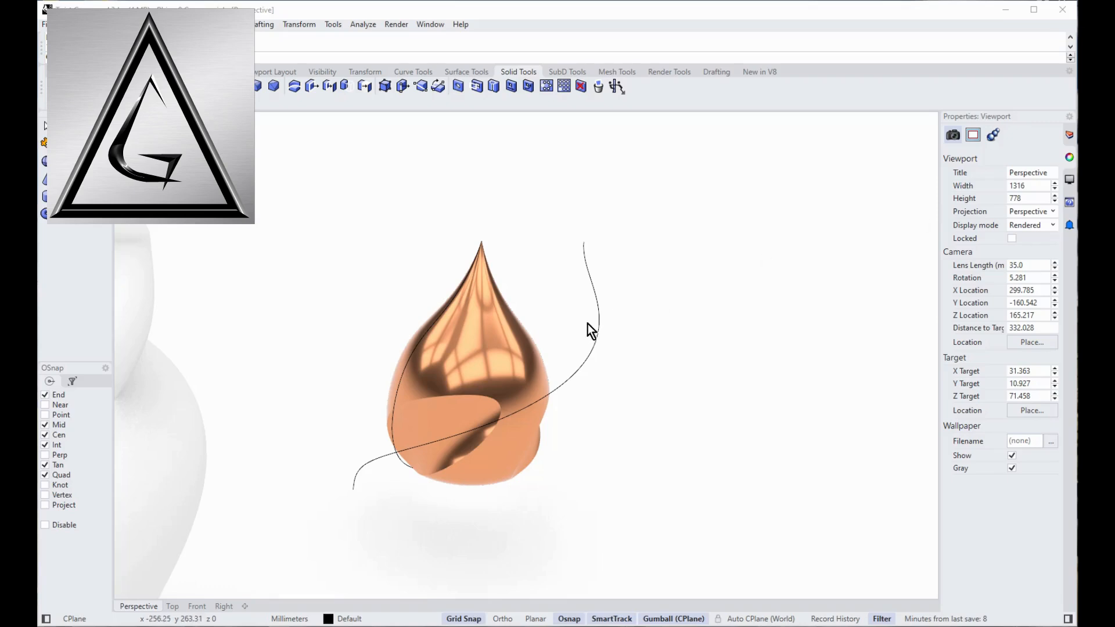